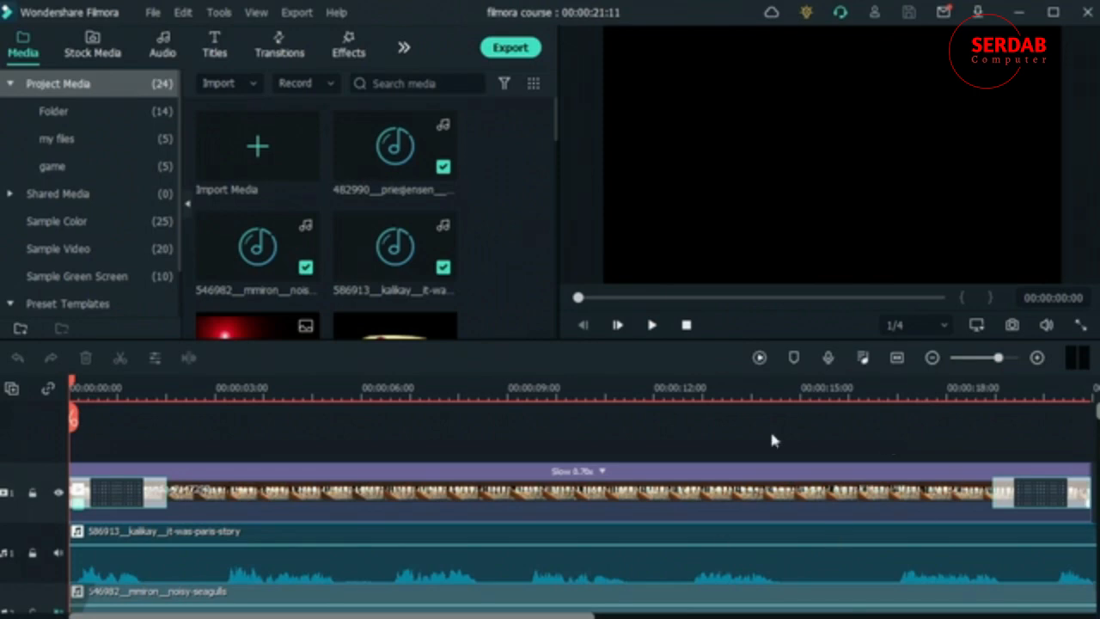
# Unmute the noisy-seagulls, people-talking-at-cafe-ambience and Wind By The Sea audio tracks in the timeline.
pyautogui.scroll(-3, 727, 440)
pyautogui.scroll(3, 774, 434)
pyautogui.click(931, 357)
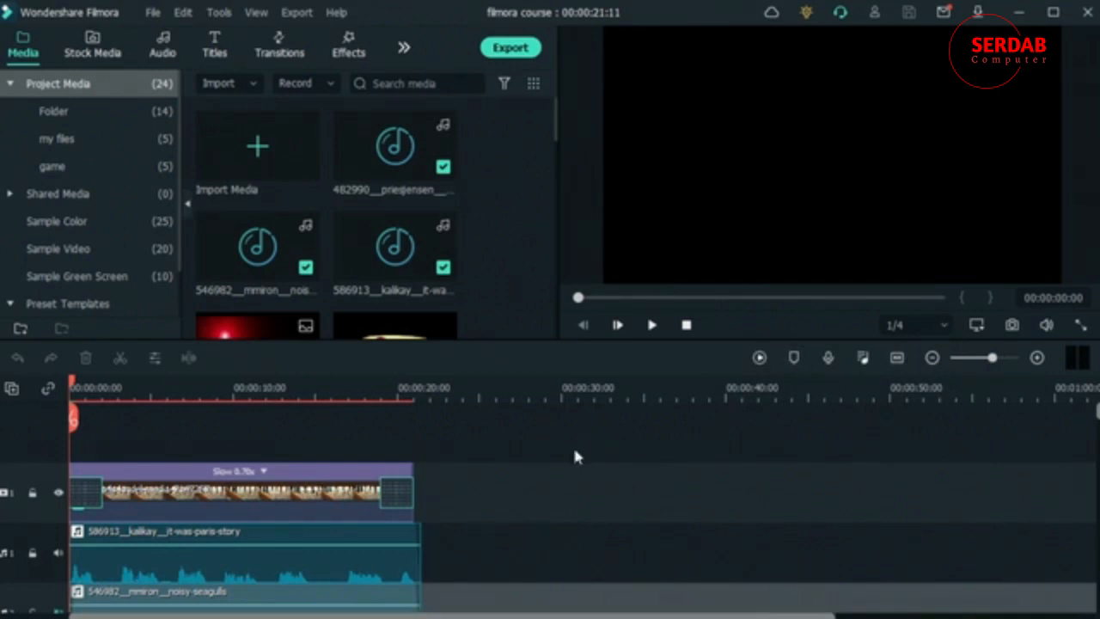
pyautogui.scroll(-5, 593, 420)
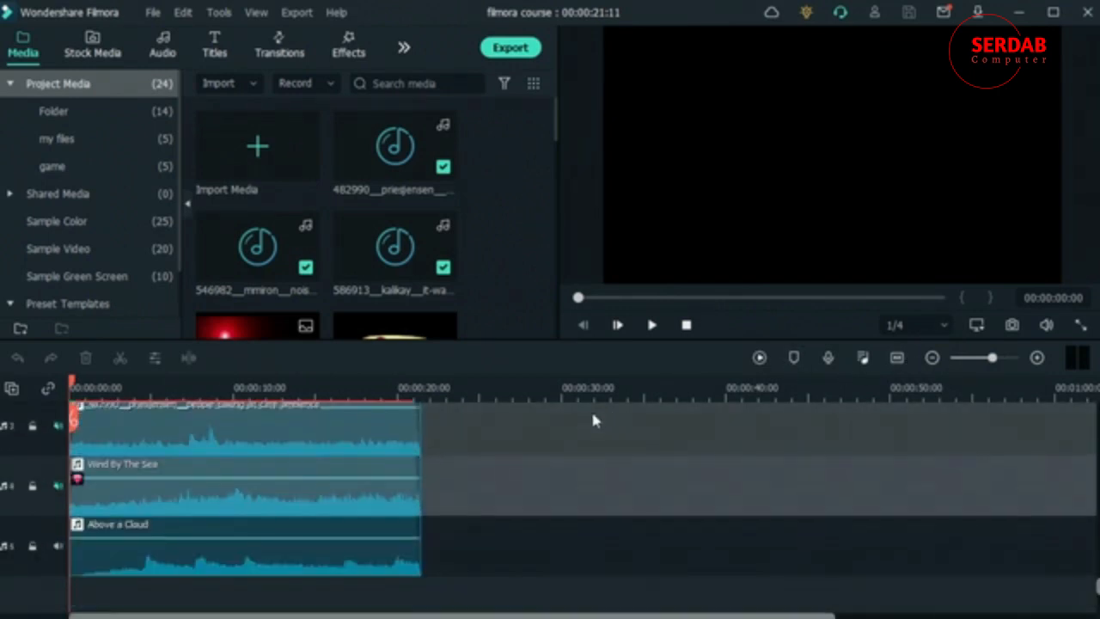
pyautogui.click(58, 546)
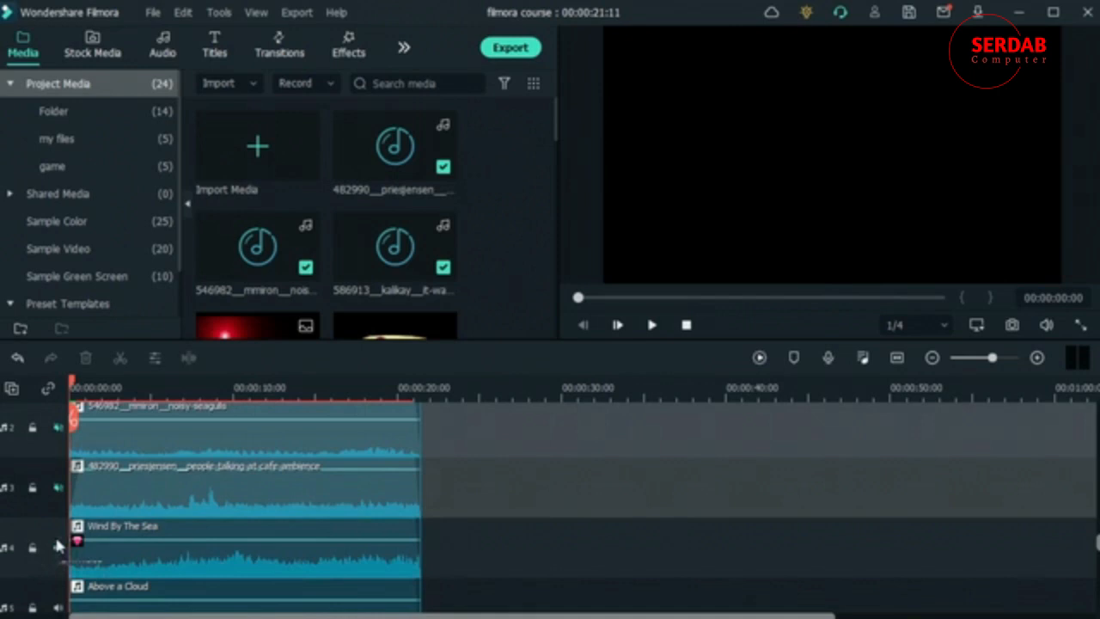
pyautogui.click(57, 488)
pyautogui.click(55, 429)
pyautogui.scroll(4, 577, 511)
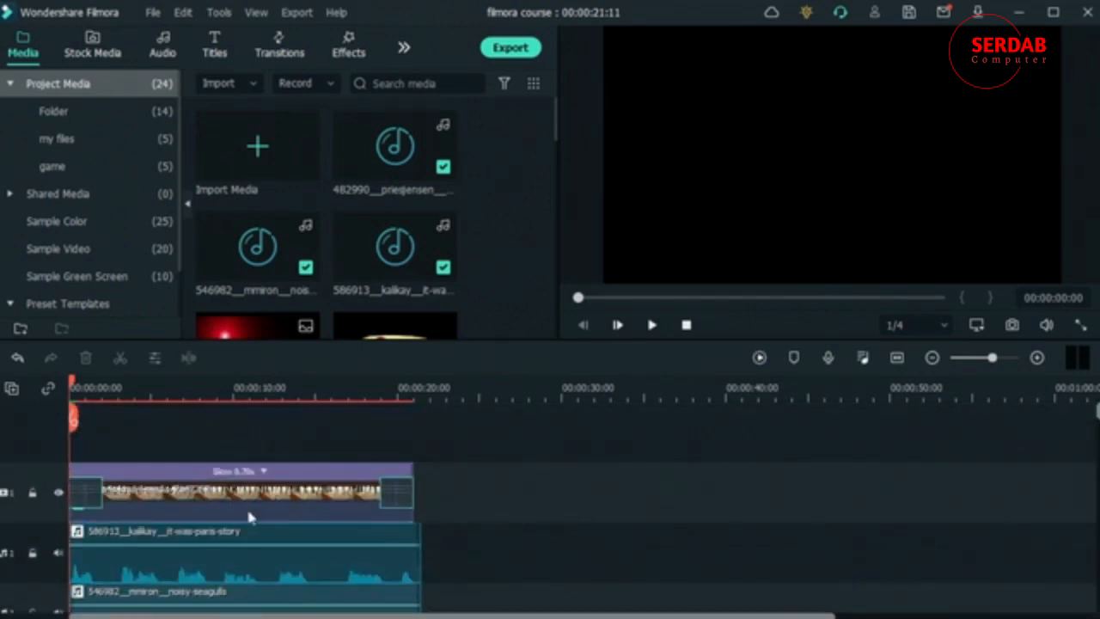
# Examine the volume levels and surround placement of the tracks in the Audio Mixer, and close it without changes.
pyautogui.scroll(-4, 232, 503)
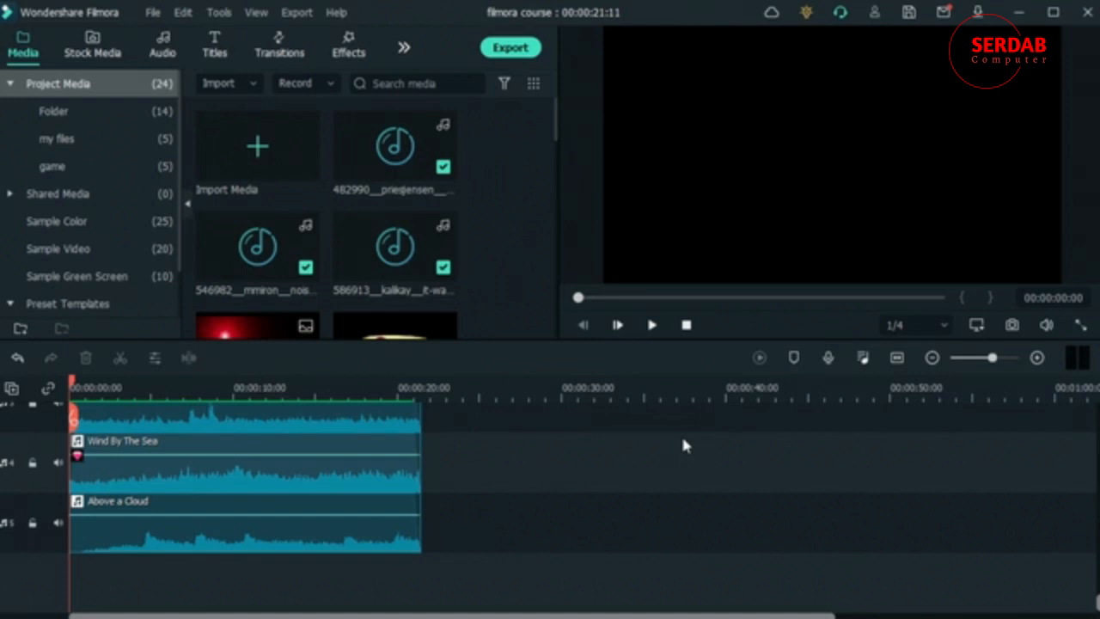
pyautogui.click(863, 358)
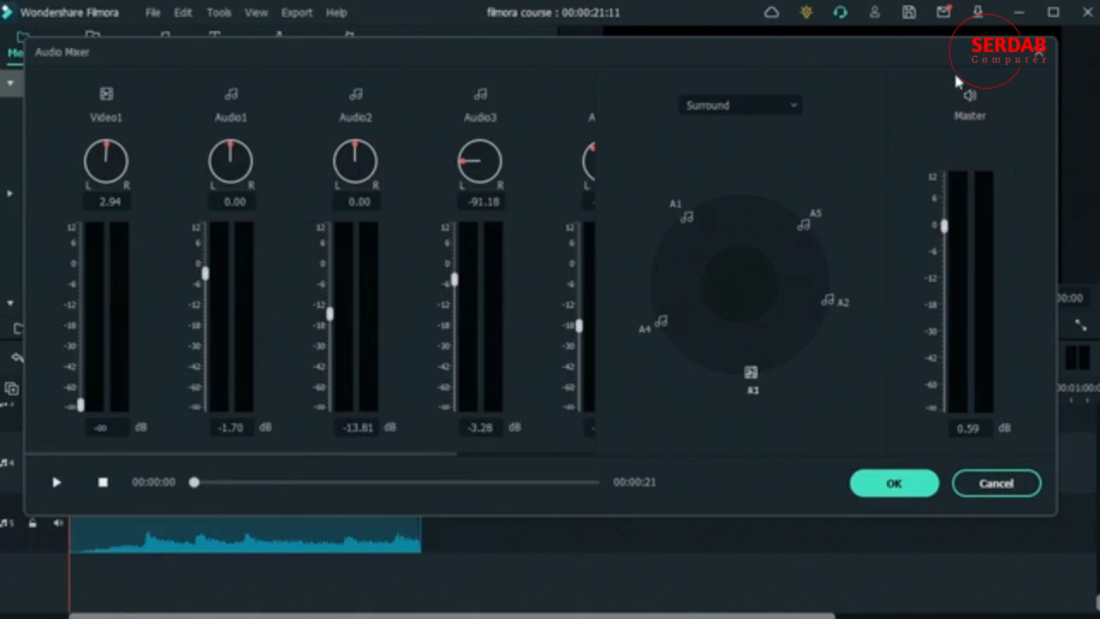
pyautogui.click(1040, 55)
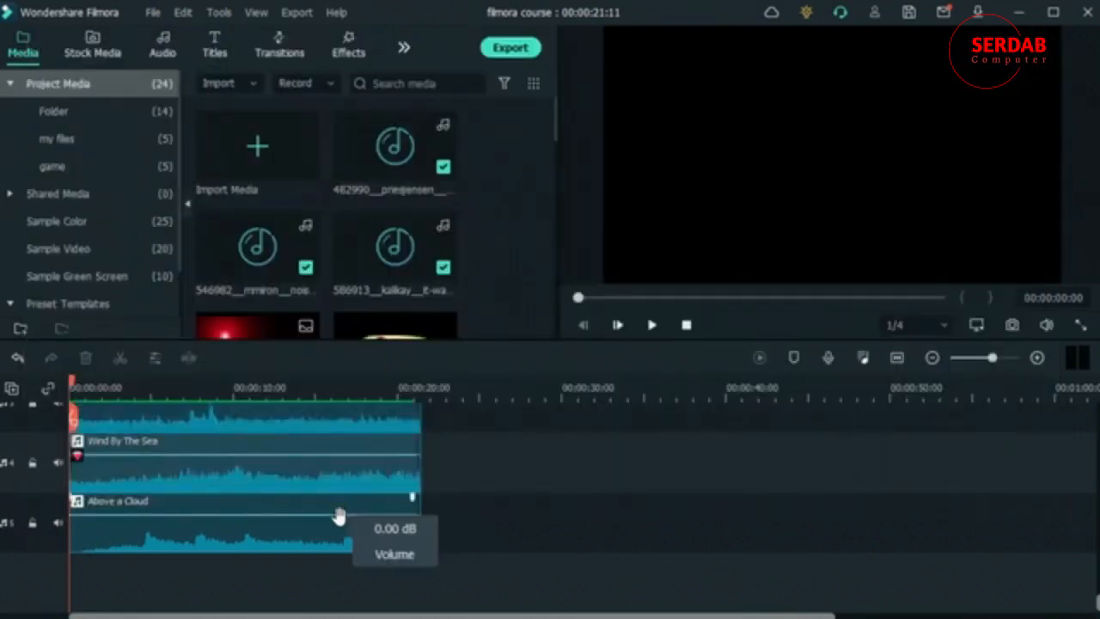
# Examine the audio settings of the Above a Cloud clip, including its fades and equalizer, and close them.
pyautogui.doubleClick(327, 537)
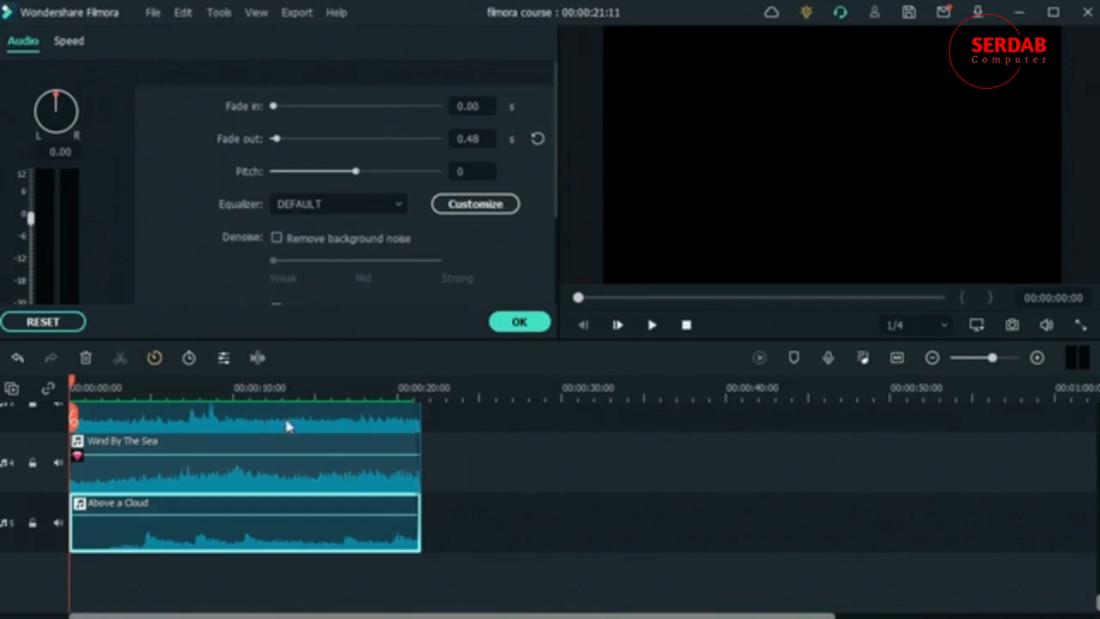
pyautogui.scroll(3, 148, 471)
pyautogui.click(516, 321)
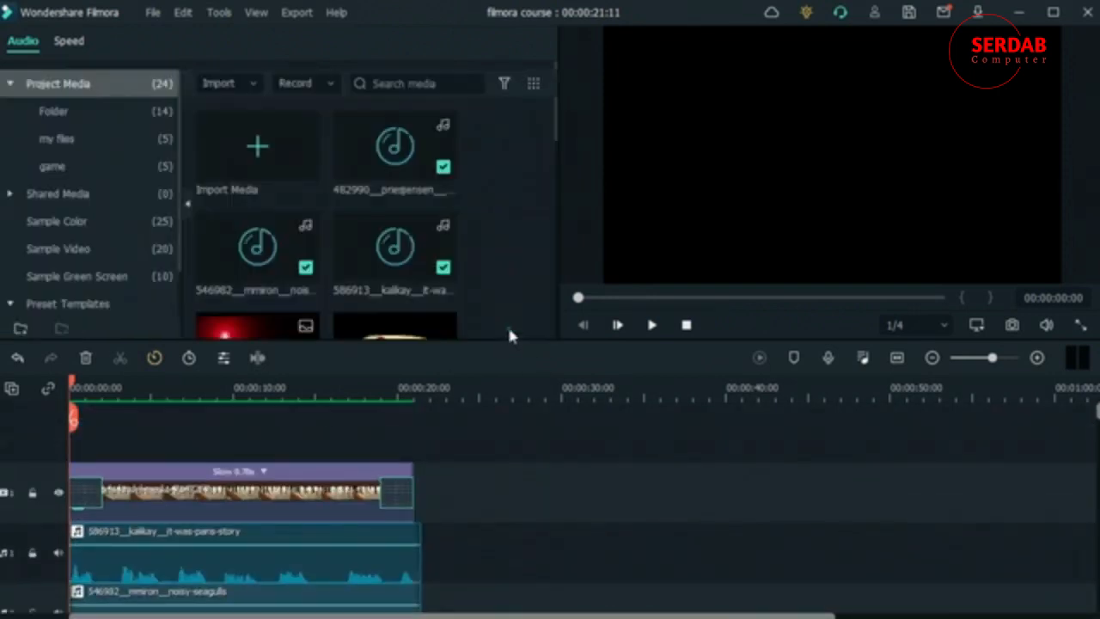
# Mute audio tracks 1 to 4 so that only the Above a Cloud music track stays audible.
pyautogui.scroll(-3, 254, 404)
pyautogui.scroll(2, 265, 414)
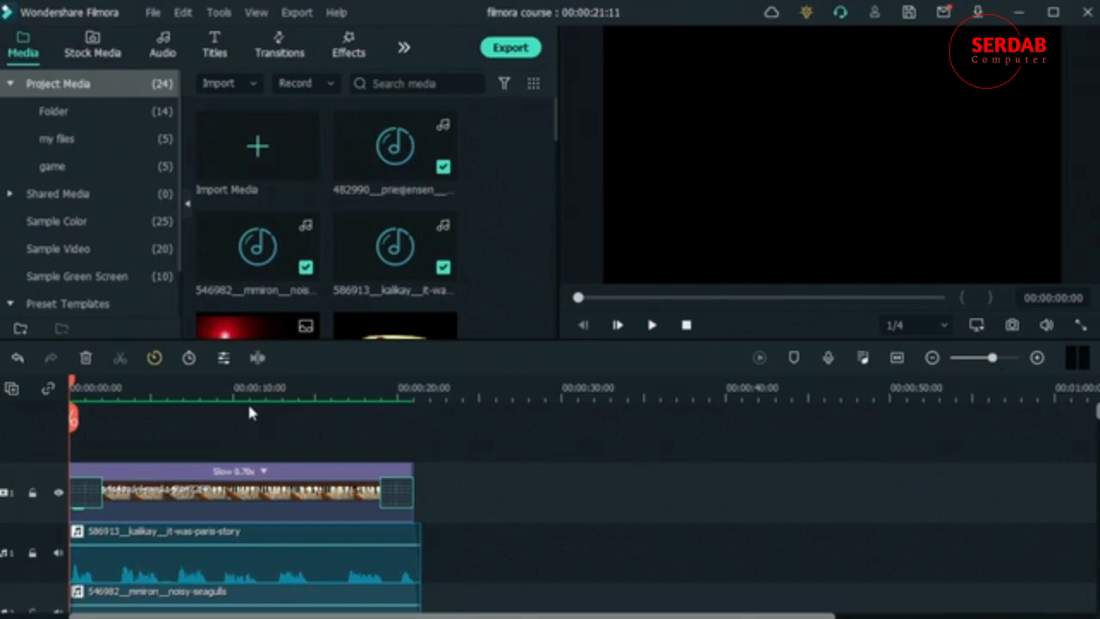
pyautogui.scroll(-1, 216, 492)
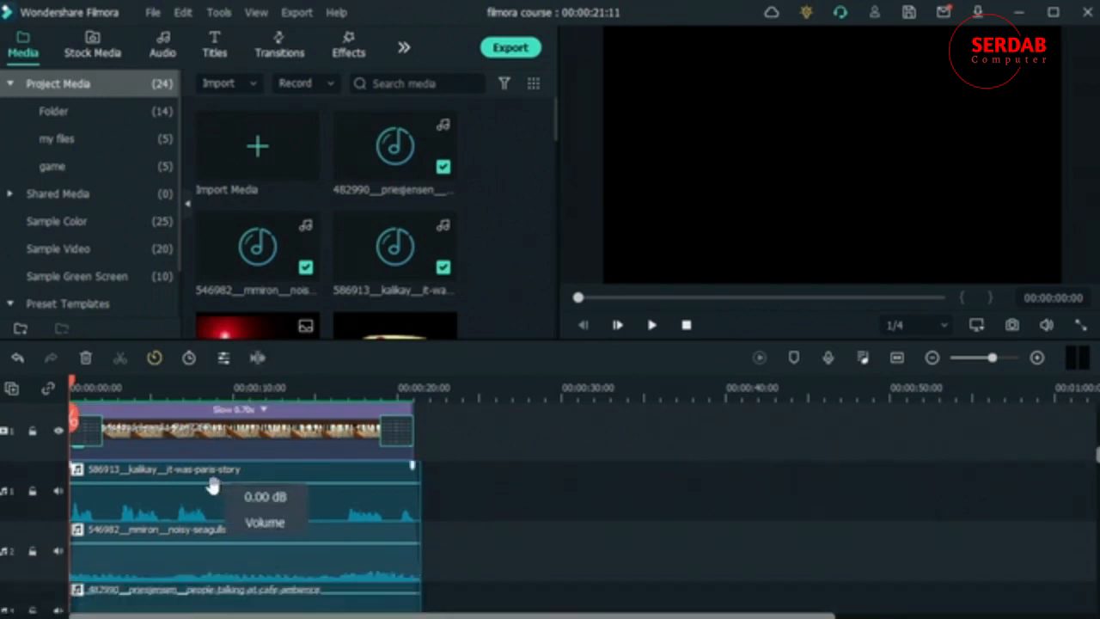
pyautogui.click(58, 490)
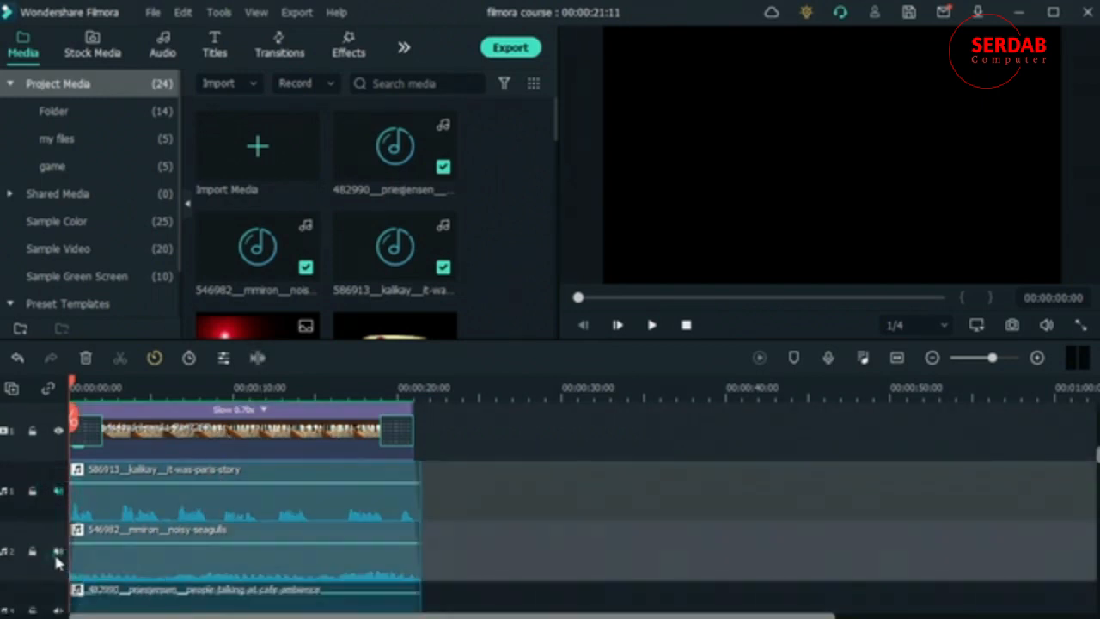
pyautogui.scroll(-2, 58, 563)
pyautogui.click(56, 513)
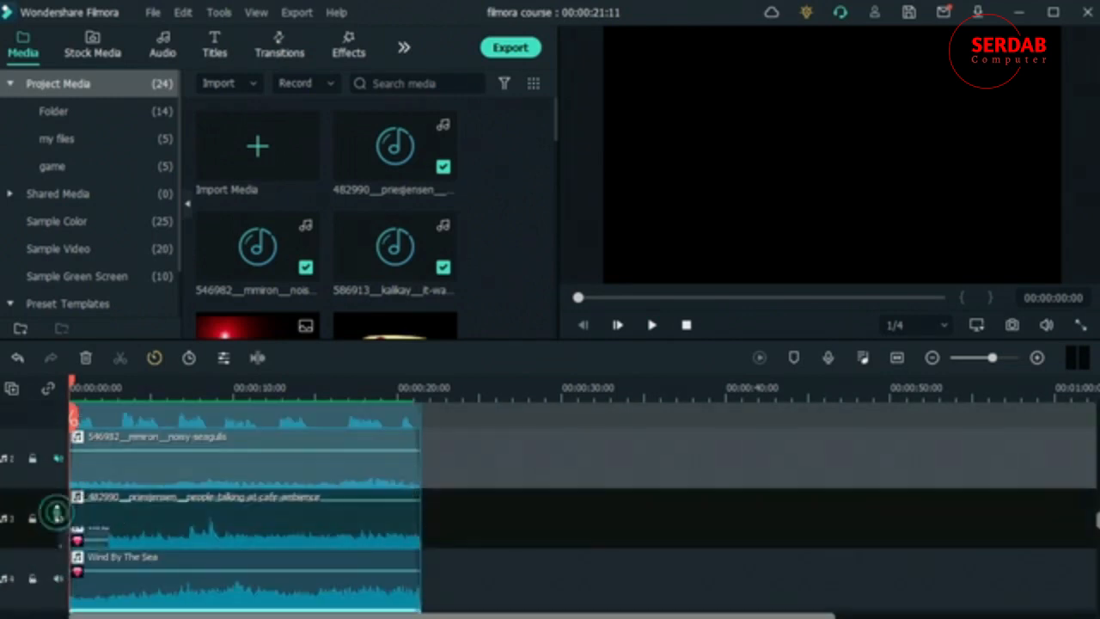
pyautogui.scroll(-2, 56, 513)
pyautogui.click(55, 486)
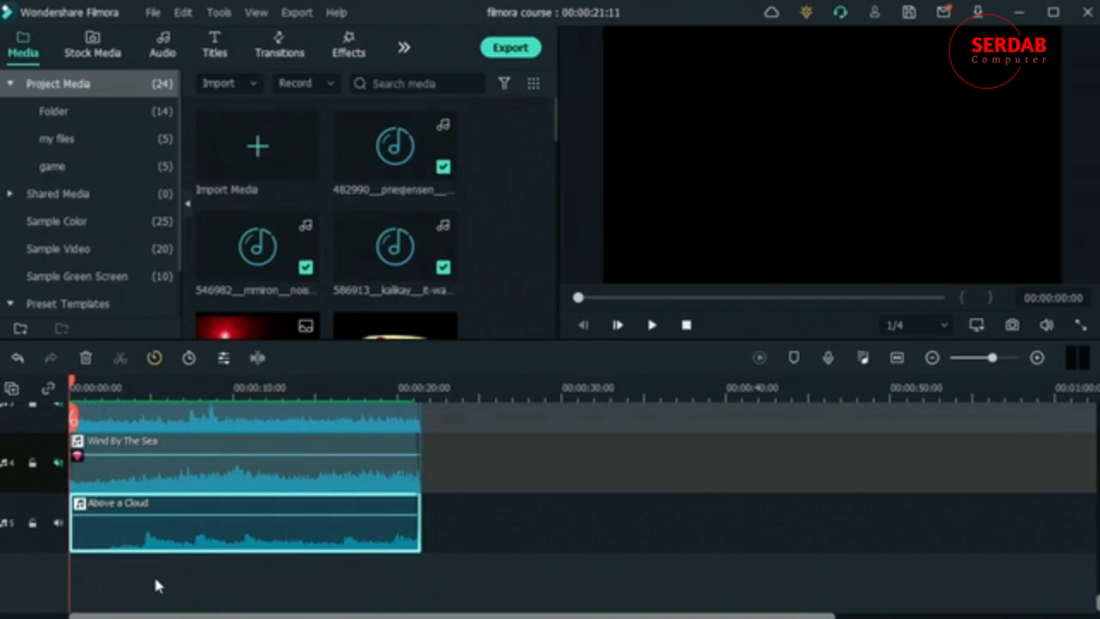
# Play the project with only the Above a Cloud music audible, and pause it at about 16 seconds.
pyautogui.press('space')
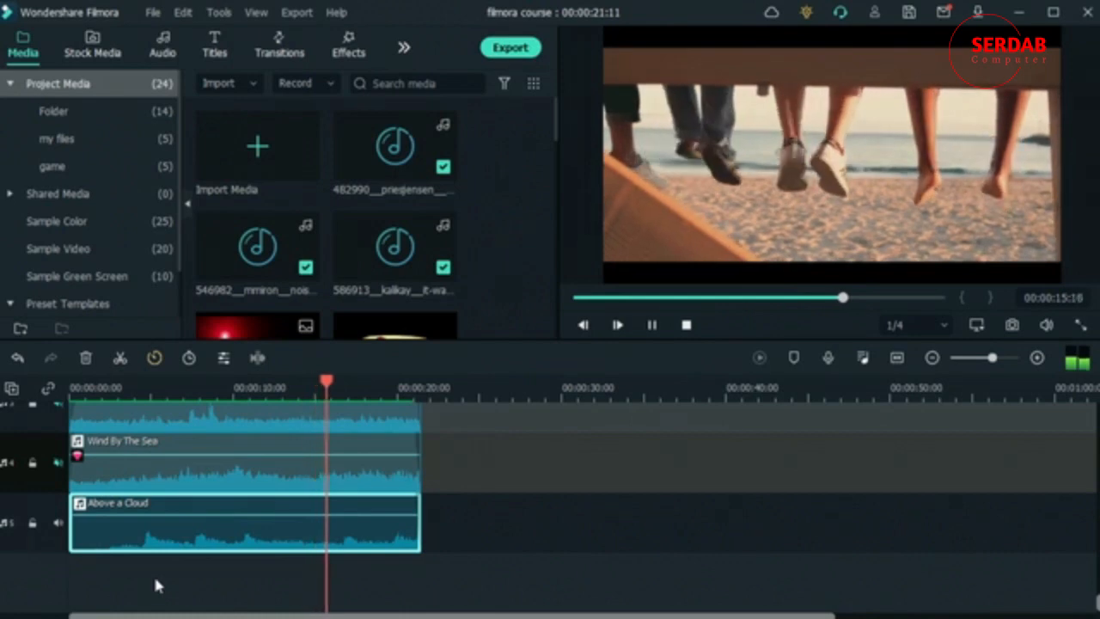
pyautogui.press('space')
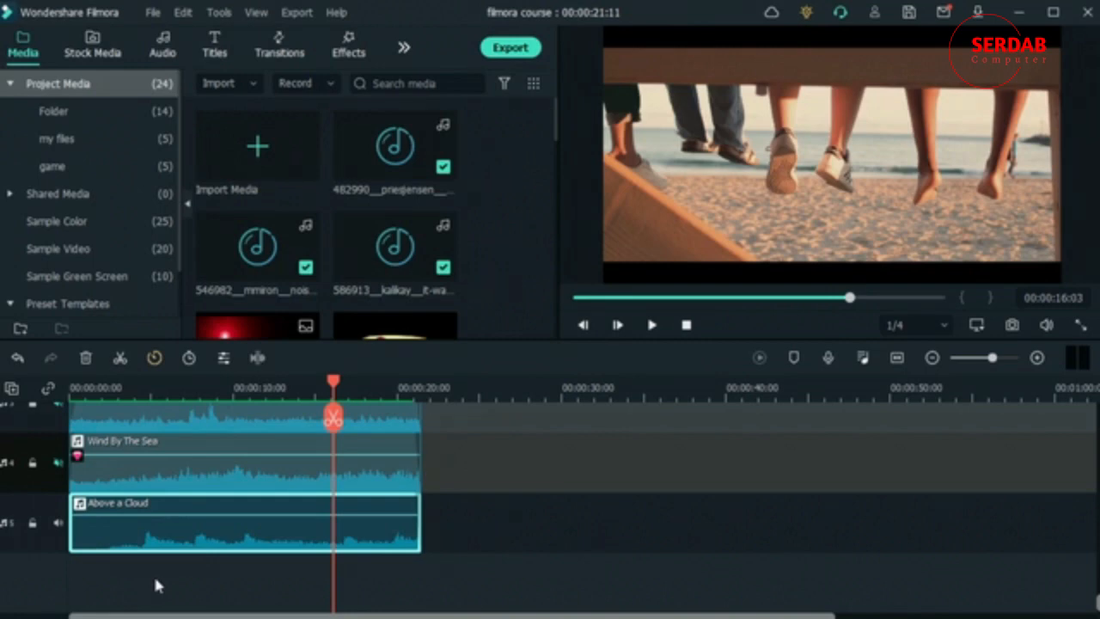
pyautogui.scroll(5, 189, 545)
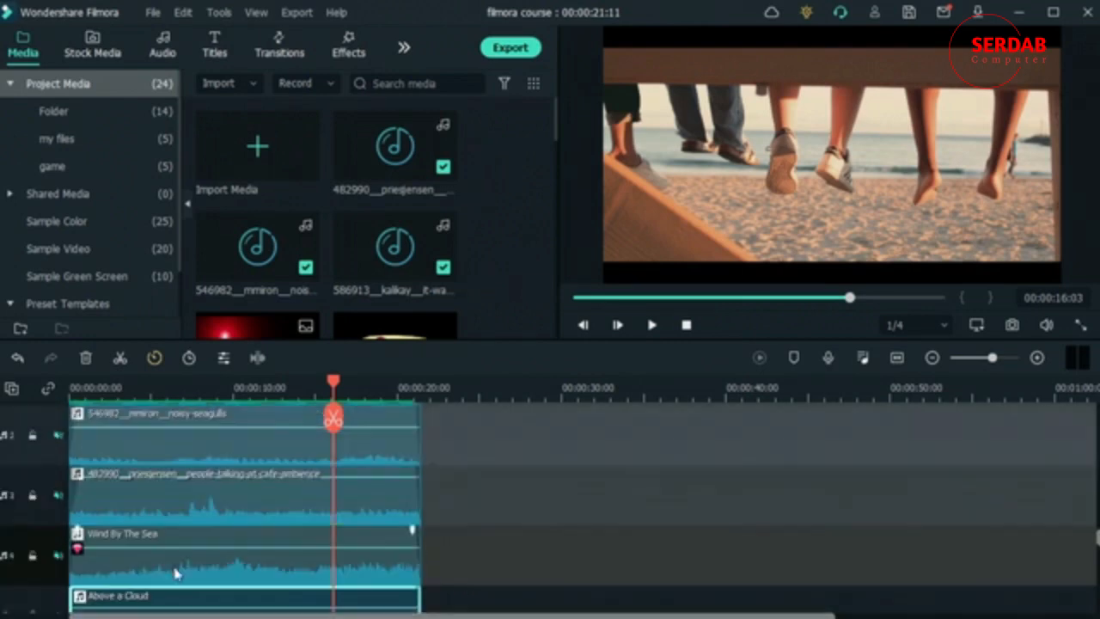
pyautogui.scroll(-3, 131, 536)
pyautogui.scroll(4, 189, 525)
pyautogui.scroll(-5, 294, 521)
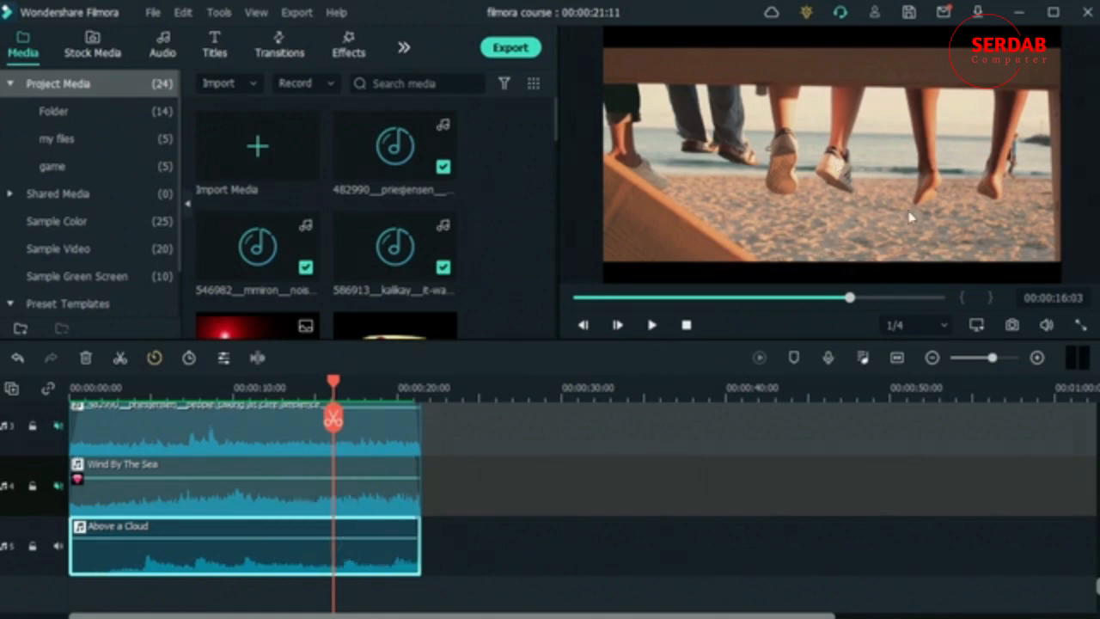
# Unmute the Wind By The Sea track and play the project from the start to hear it with the music.
pyautogui.click(58, 486)
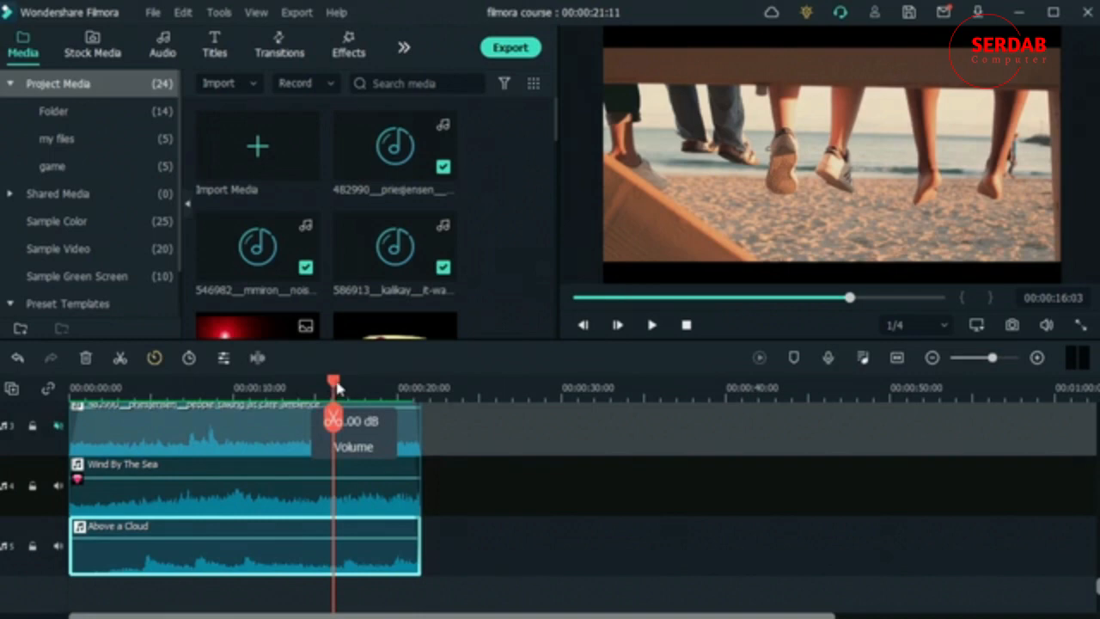
pyautogui.moveTo(337, 388); pyautogui.dragTo(36, 416)
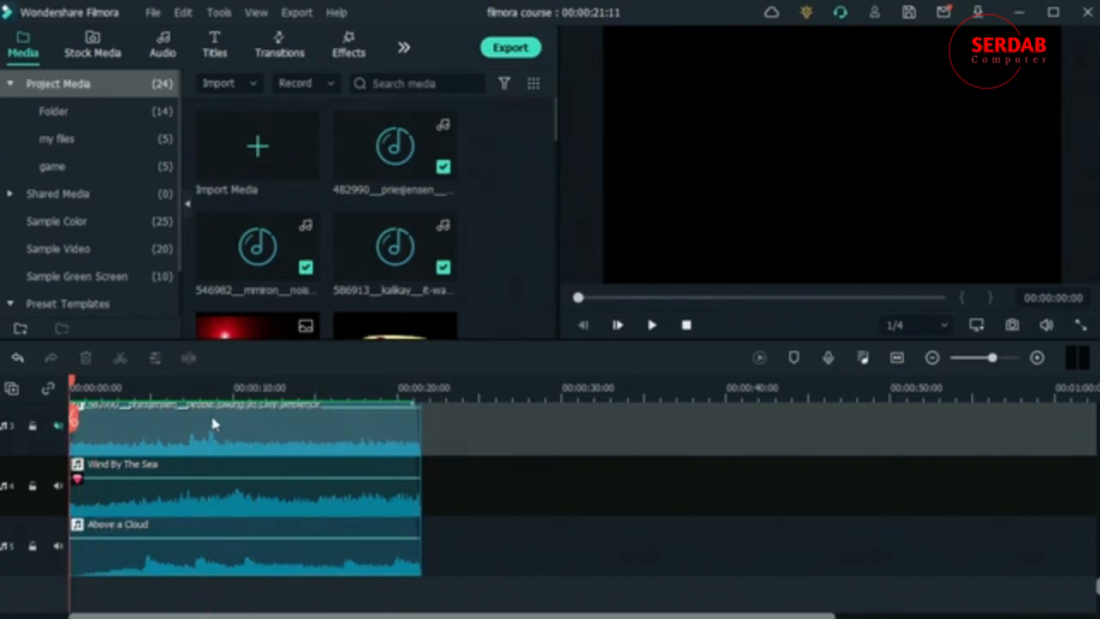
pyautogui.press('space')
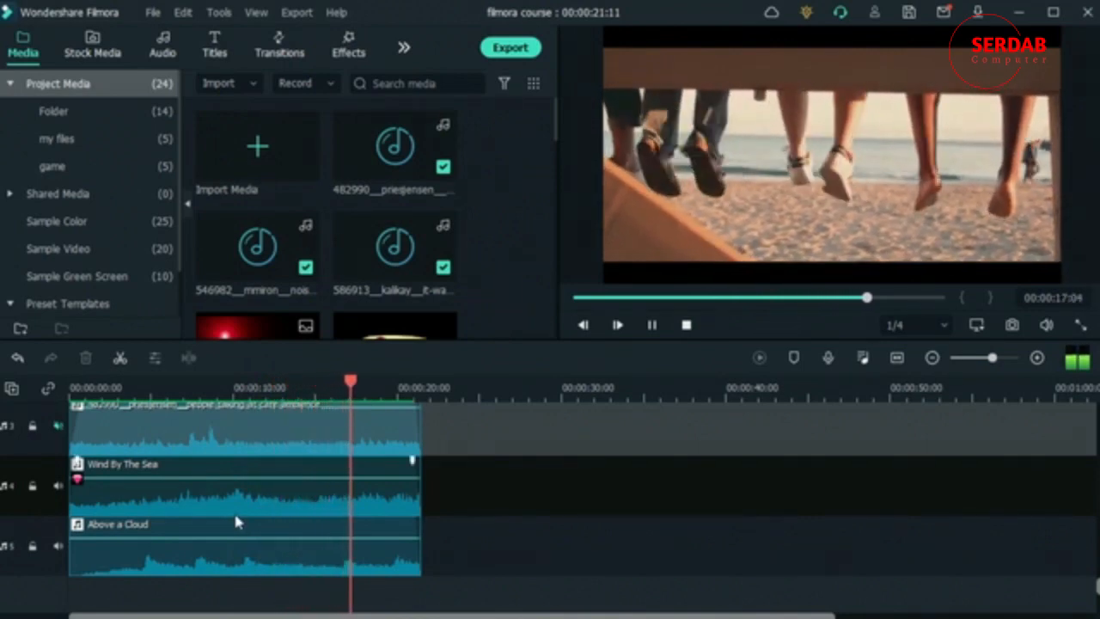
pyautogui.press('space')
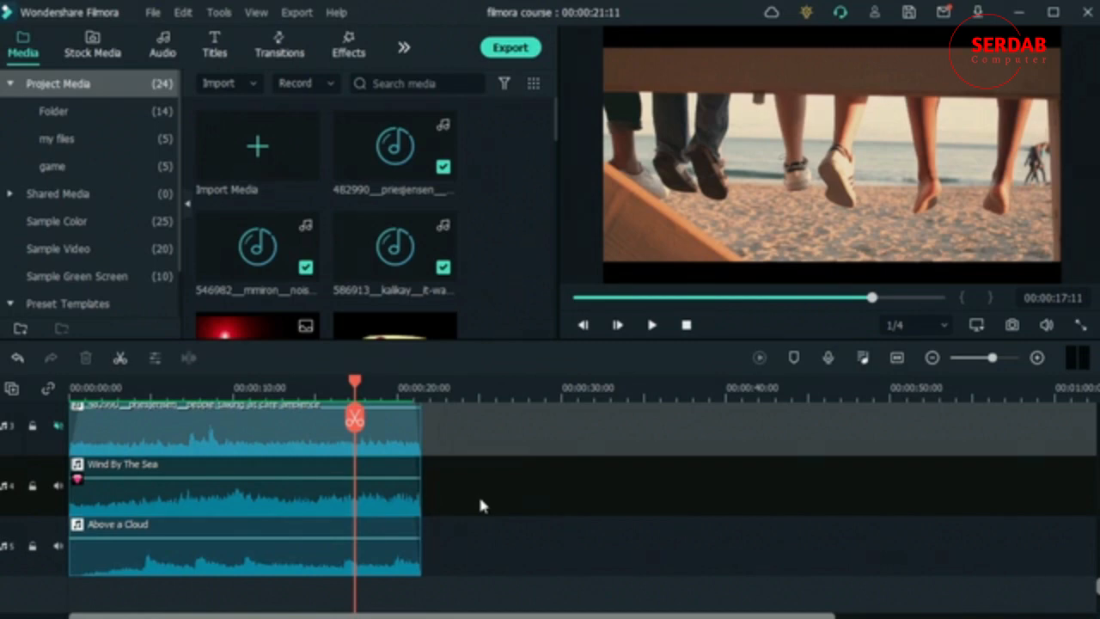
# Unmute the people-talking-at-cafe-ambience track and preview the mix from the start of the timeline.
pyautogui.scroll(2, 474, 525)
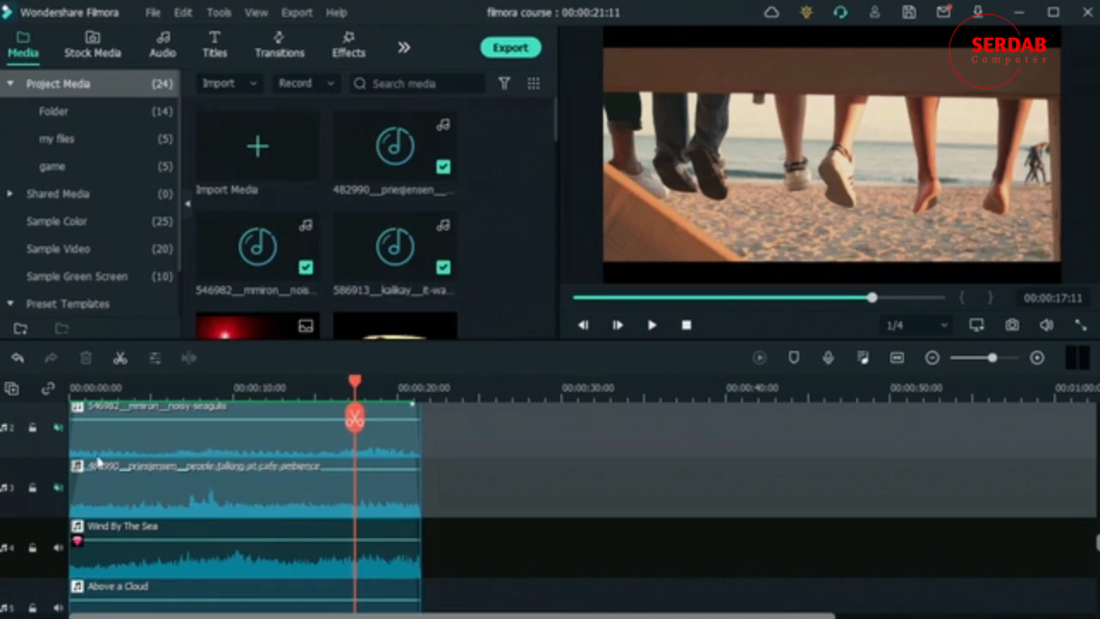
pyautogui.click(57, 488)
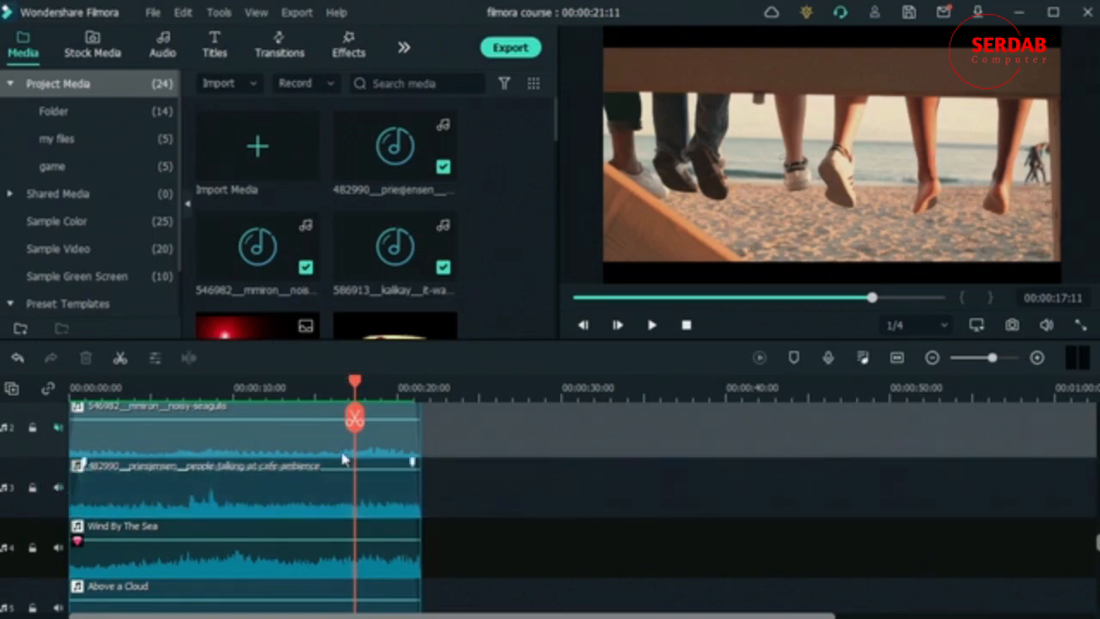
pyautogui.moveTo(354, 383); pyautogui.dragTo(1, 438)
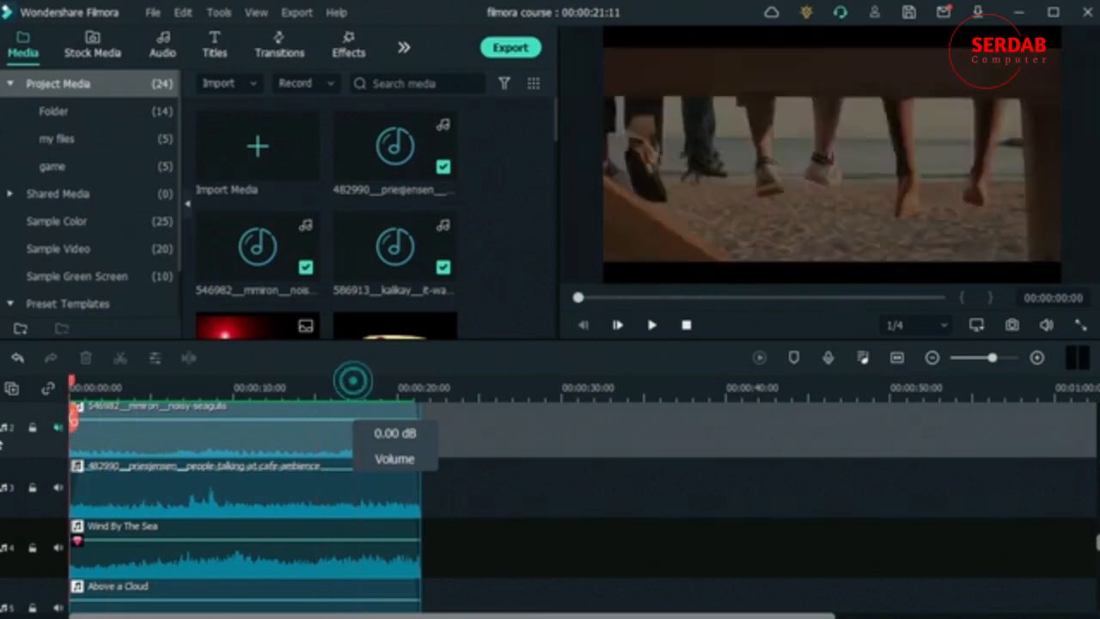
pyautogui.press('space')
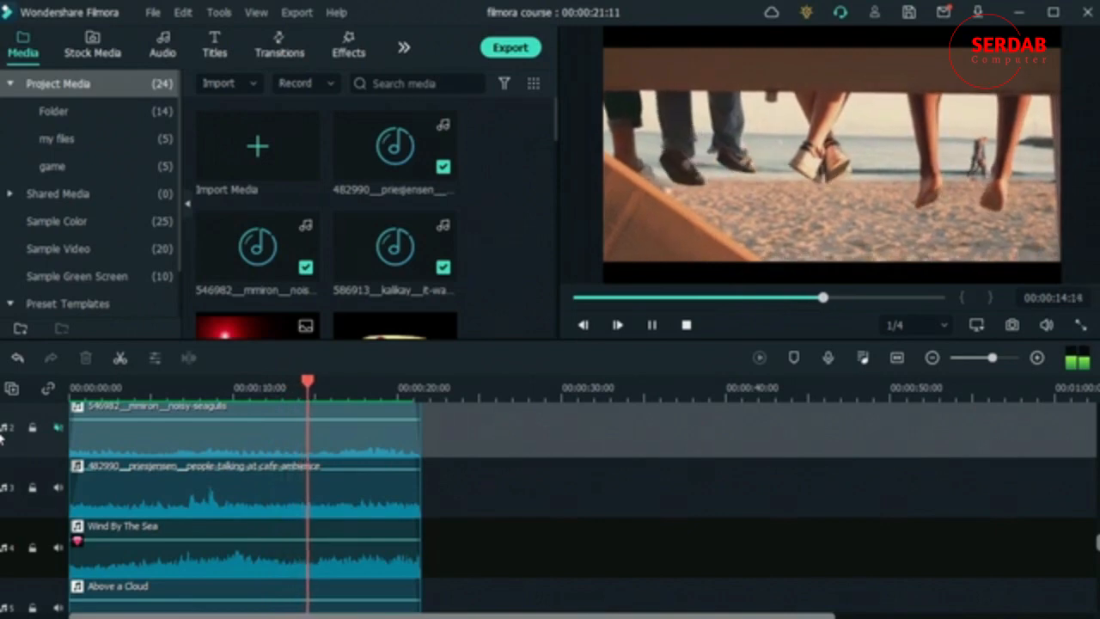
pyautogui.press('space')
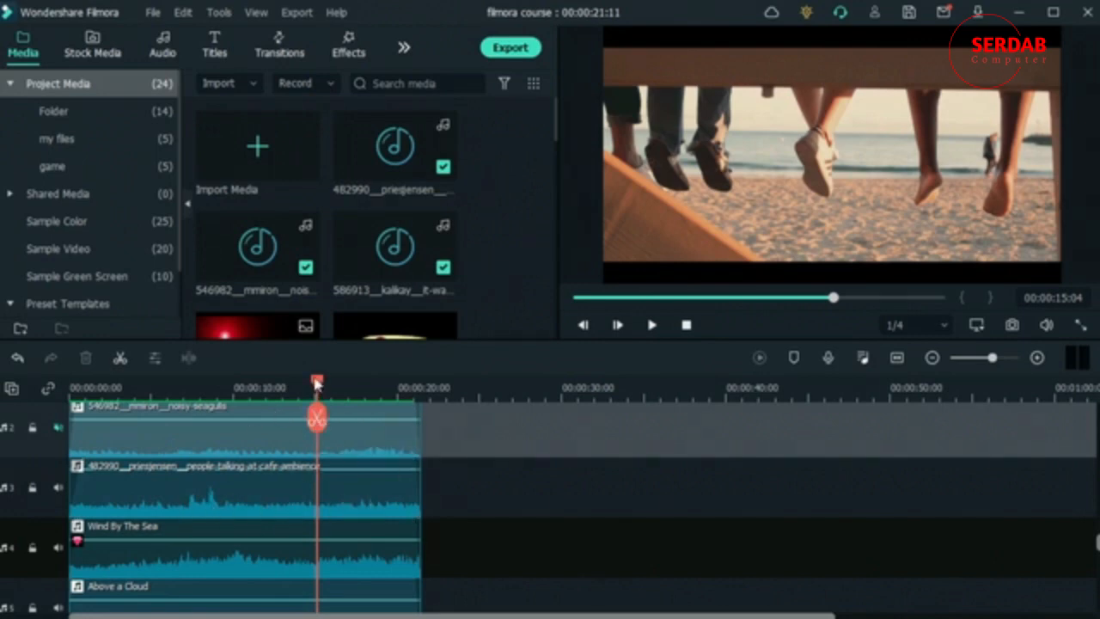
# Unmute the noisy-seagulls track and preview the layered background sounds from the start of the timeline.
pyautogui.moveTo(316, 381); pyautogui.dragTo(55, 423)
pyautogui.scroll(2, 439, 518)
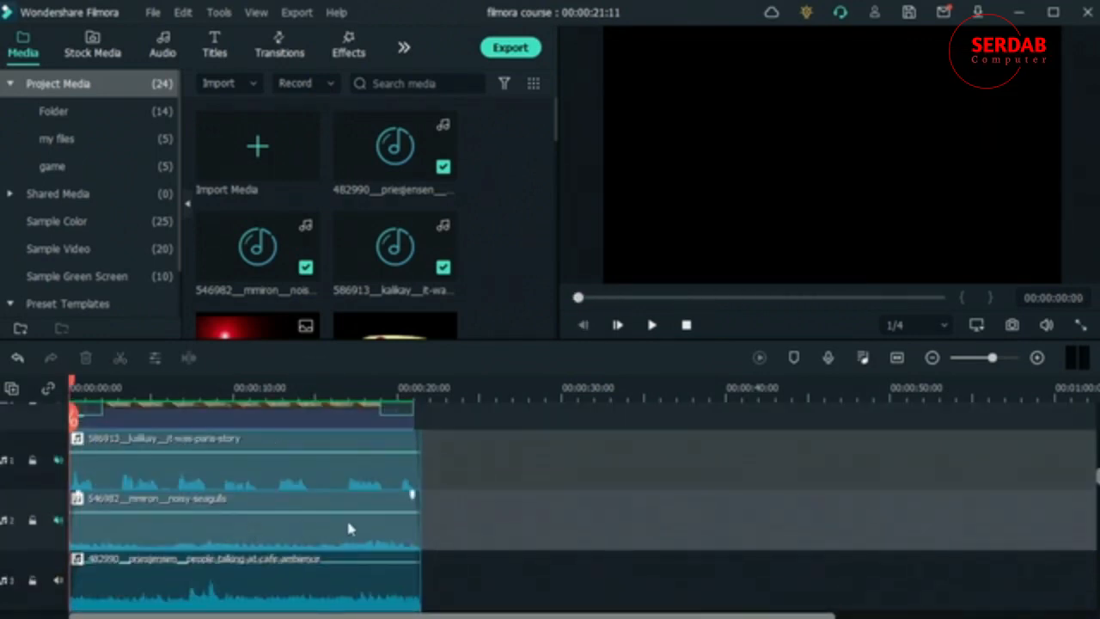
pyautogui.click(58, 520)
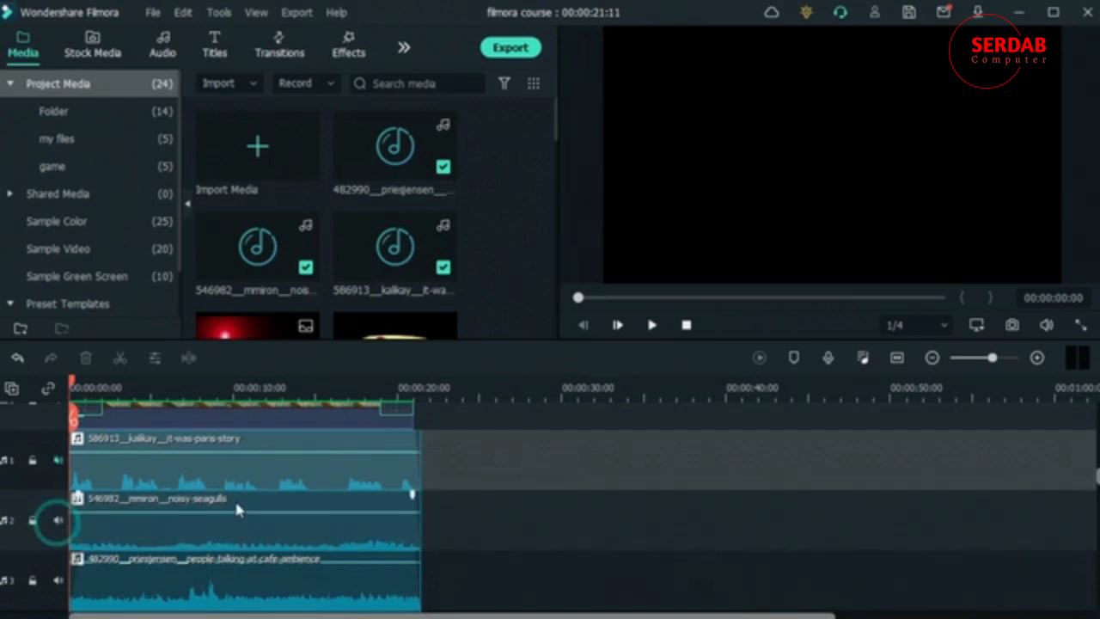
pyautogui.press('space')
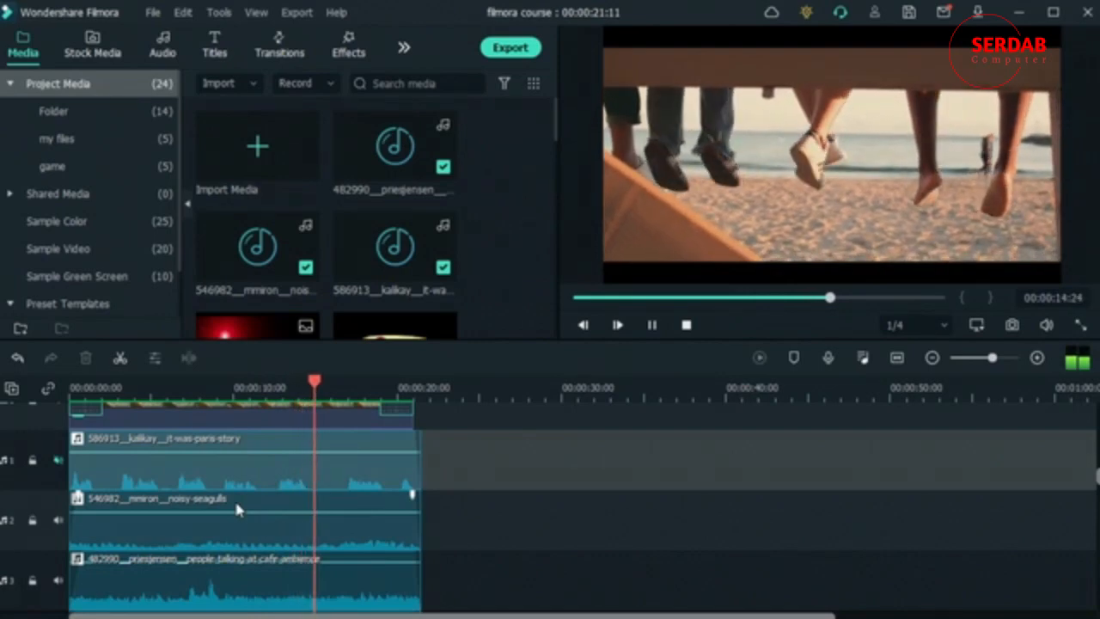
pyautogui.press('space')
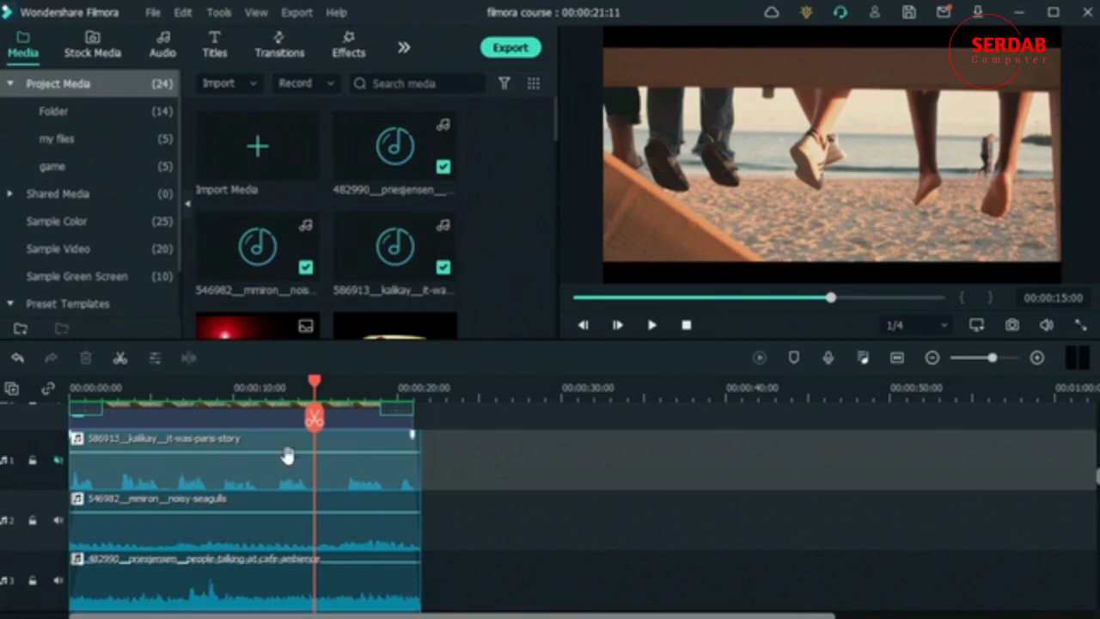
# Unmute the it-was-paris-story voice track and play the complete mix from the start to the end of the project.
pyautogui.moveTo(186, 454)
pyautogui.moveTo(314, 385); pyautogui.dragTo(146, 386)
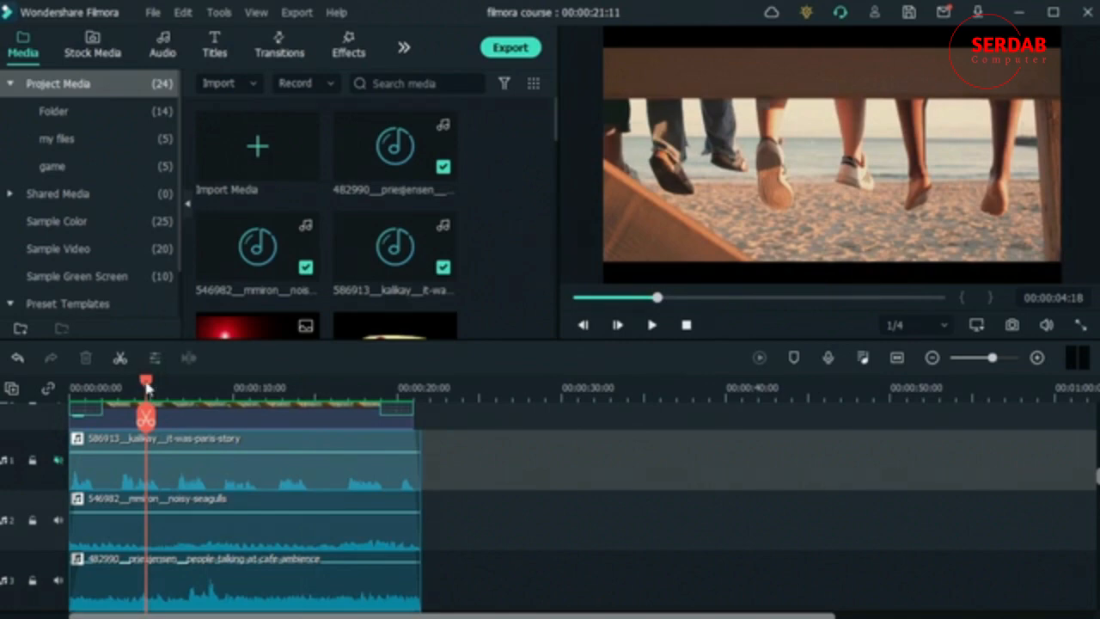
pyautogui.moveTo(146, 385); pyautogui.dragTo(305, 388)
pyautogui.moveTo(327, 486); pyautogui.dragTo(48, 480)
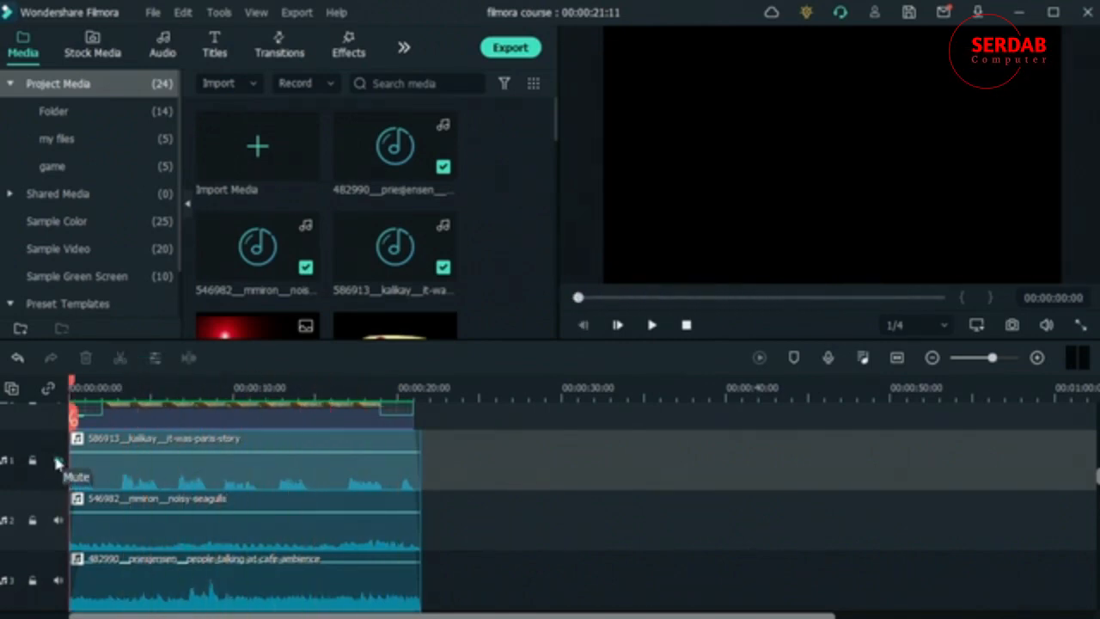
pyautogui.click(58, 460)
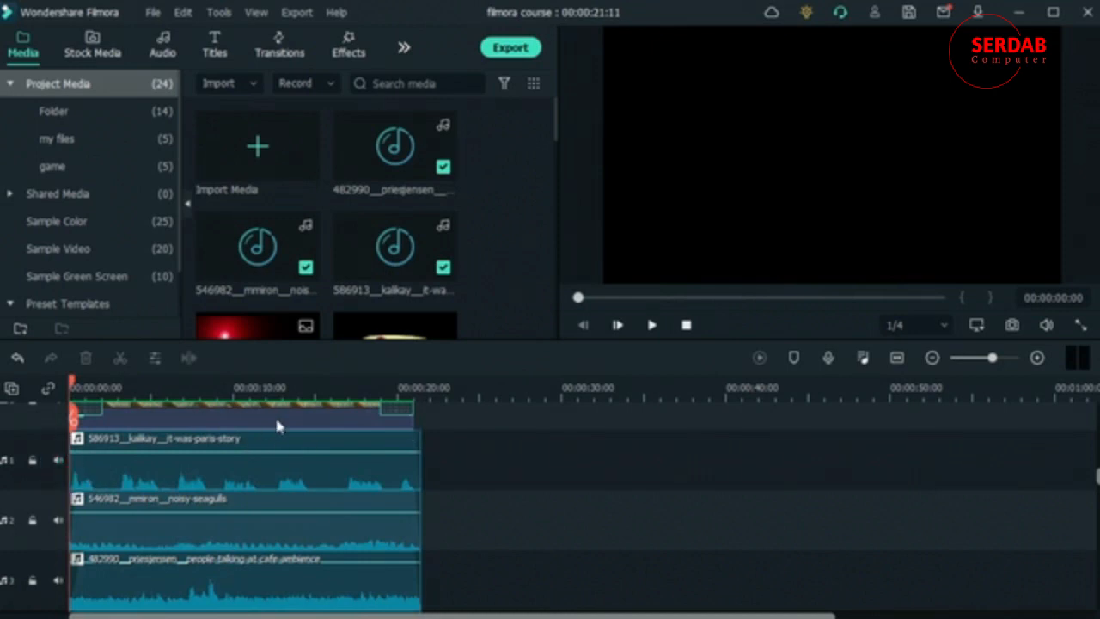
pyautogui.press('space')
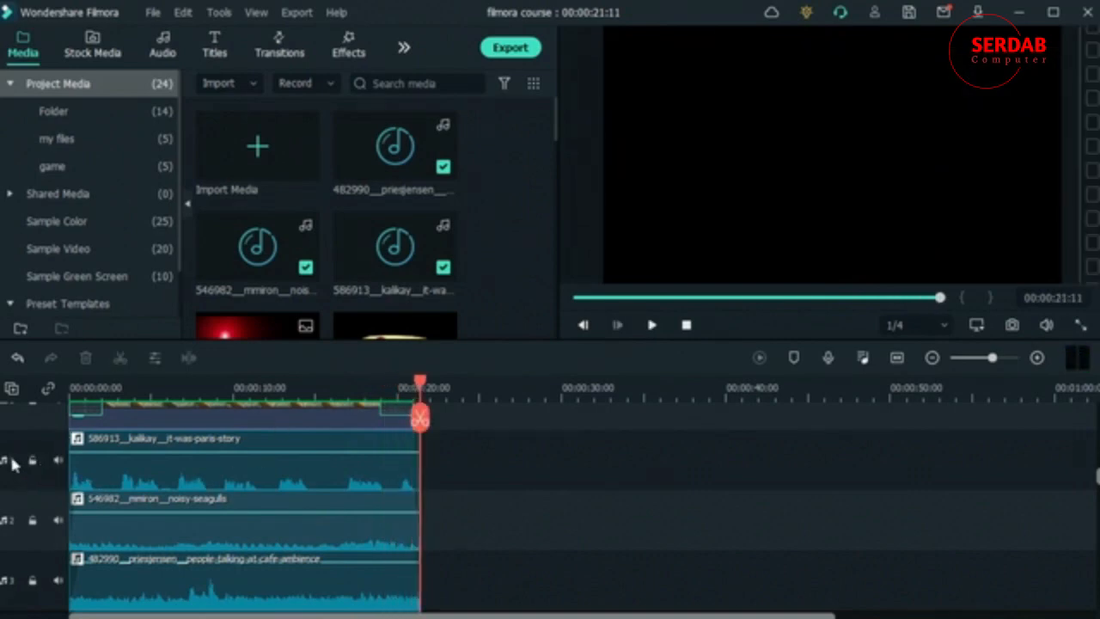
# Scrub through the beach video and review its stacked audio tracks, returning the playhead to the start of the timeline.
pyautogui.scroll(3, 8, 492)
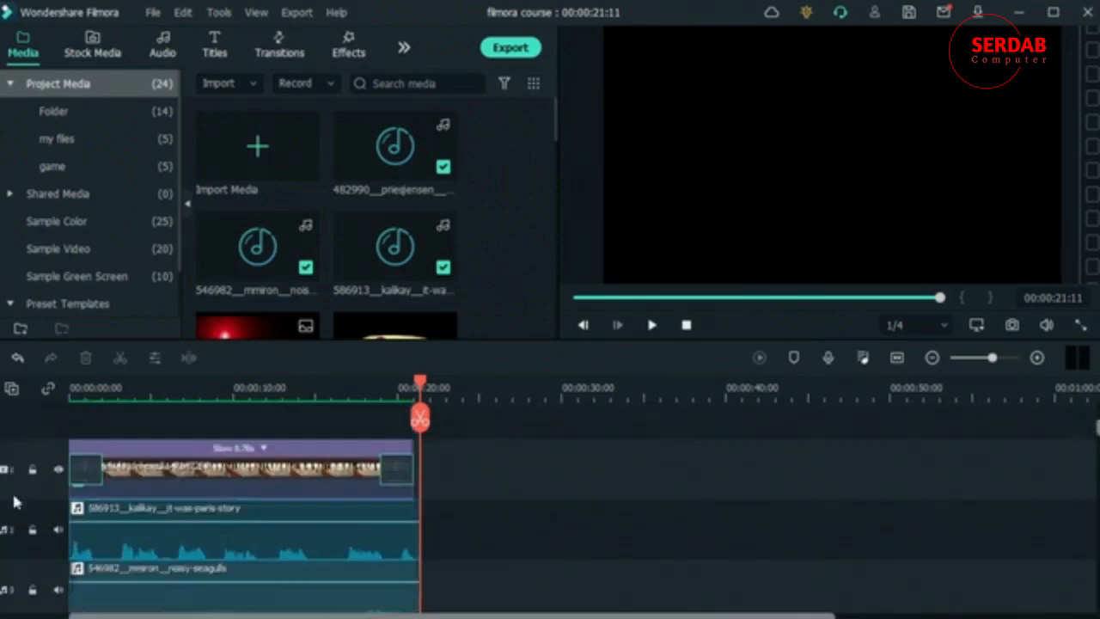
pyautogui.moveTo(422, 388); pyautogui.dragTo(161, 475)
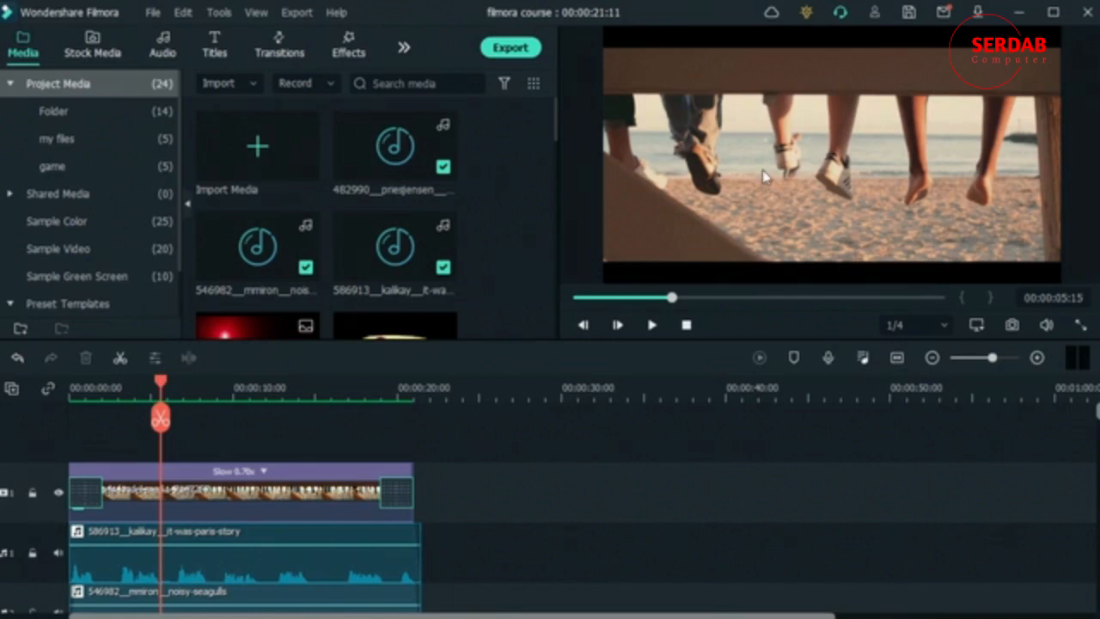
pyautogui.moveTo(161, 381); pyautogui.dragTo(291, 557)
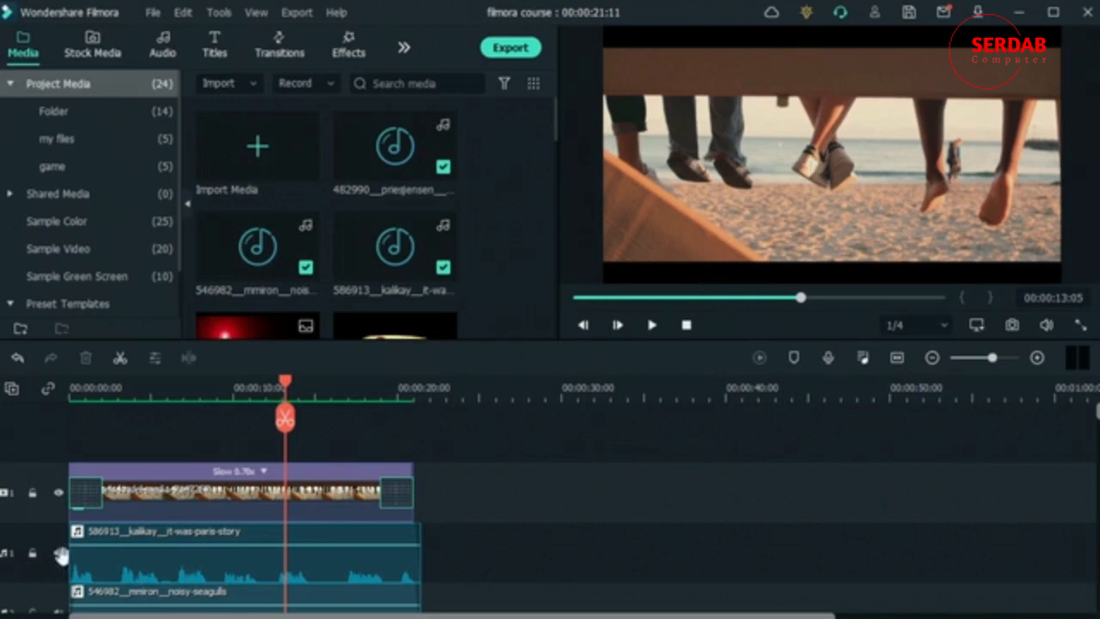
pyautogui.scroll(-2, 484, 513)
pyautogui.scroll(2, 484, 513)
pyautogui.moveTo(284, 381); pyautogui.dragTo(40, 444)
pyautogui.scroll(-5, 512, 557)
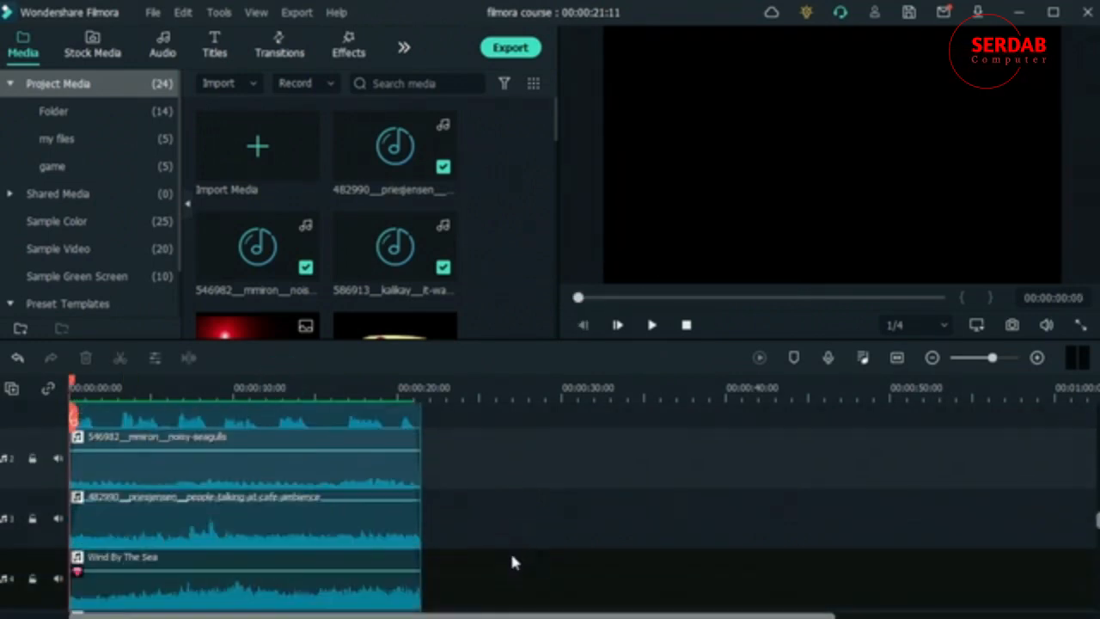
pyautogui.scroll(5, 512, 558)
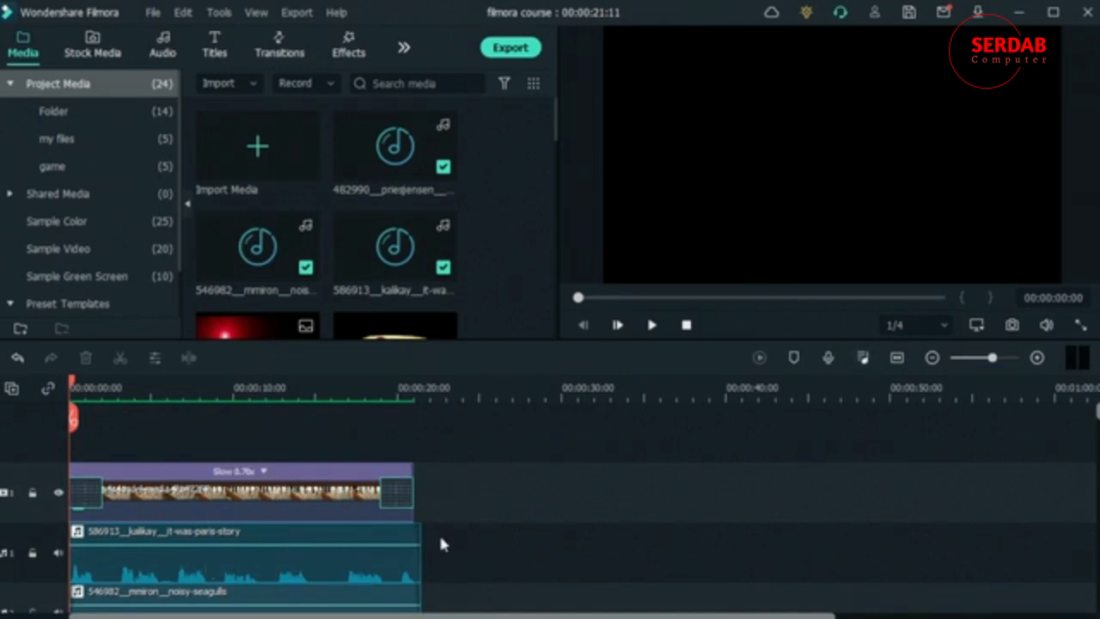
pyautogui.scroll(-3, 441, 543)
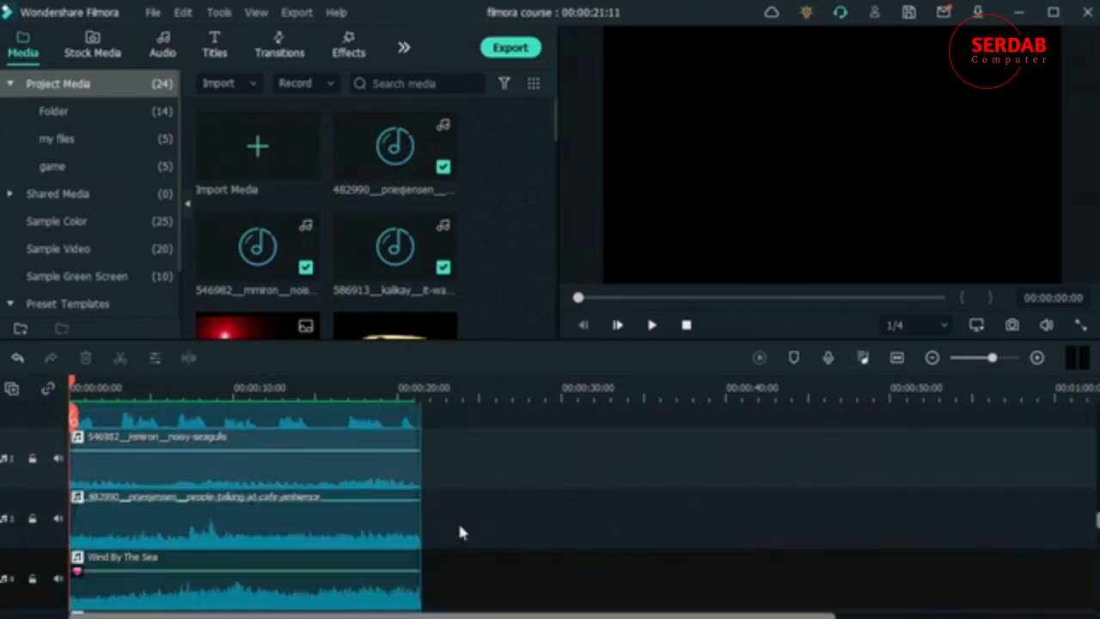
# Review the balance and volume settings of all video and audio tracks in the Audio Mixer, and close it.
pyautogui.click(863, 357)
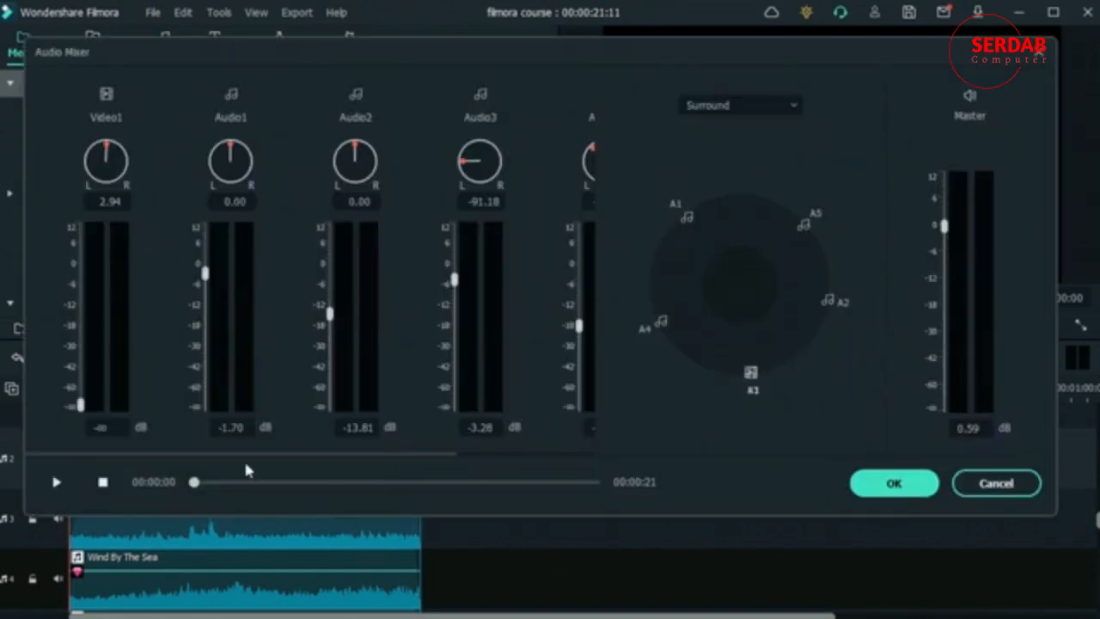
pyautogui.moveTo(236, 453); pyautogui.dragTo(354, 460)
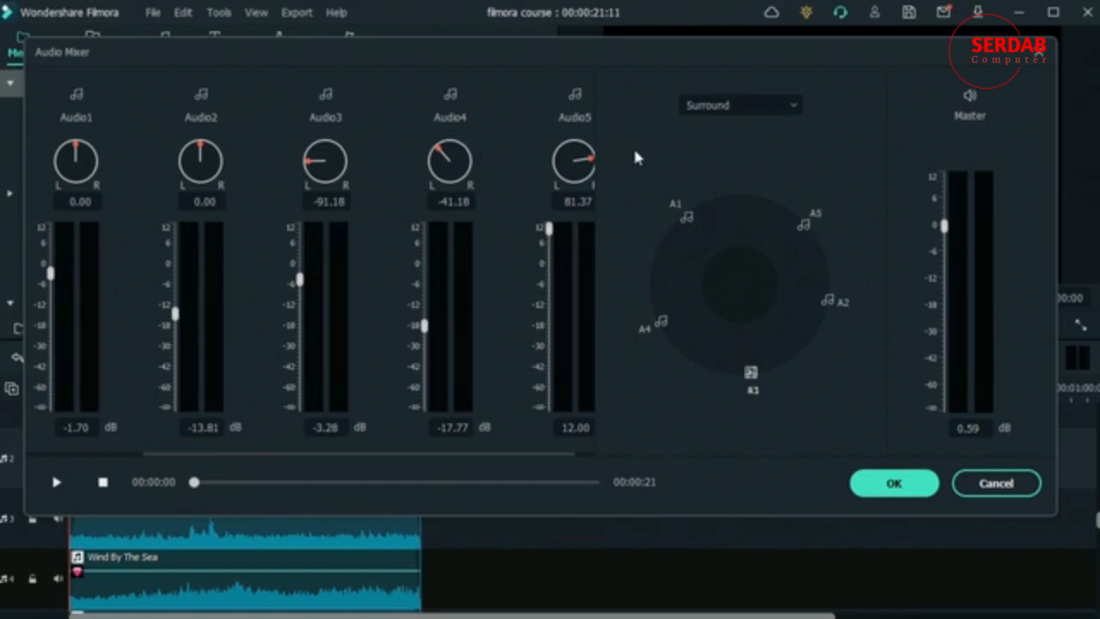
pyautogui.click(897, 486)
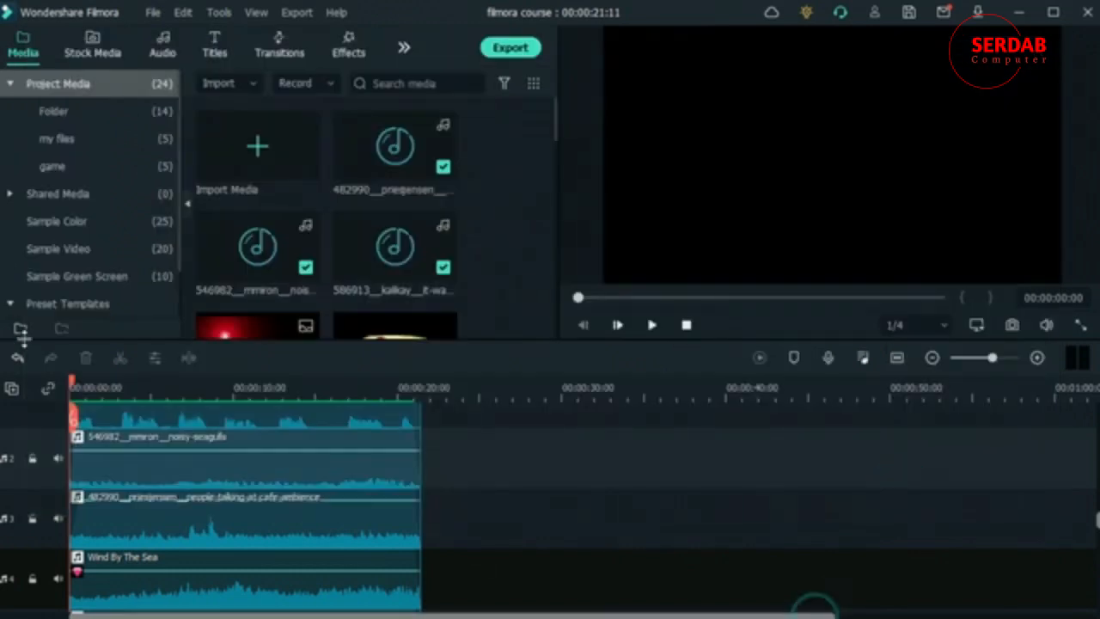
# Select every video and audio clip of the beach project and delete them all from the timeline.
pyautogui.moveTo(73, 385); pyautogui.dragTo(283, 386)
pyautogui.moveTo(262, 436); pyautogui.dragTo(387, 456)
pyautogui.scroll(3, 532, 482)
pyautogui.moveTo(487, 456); pyautogui.dragTo(120, 481)
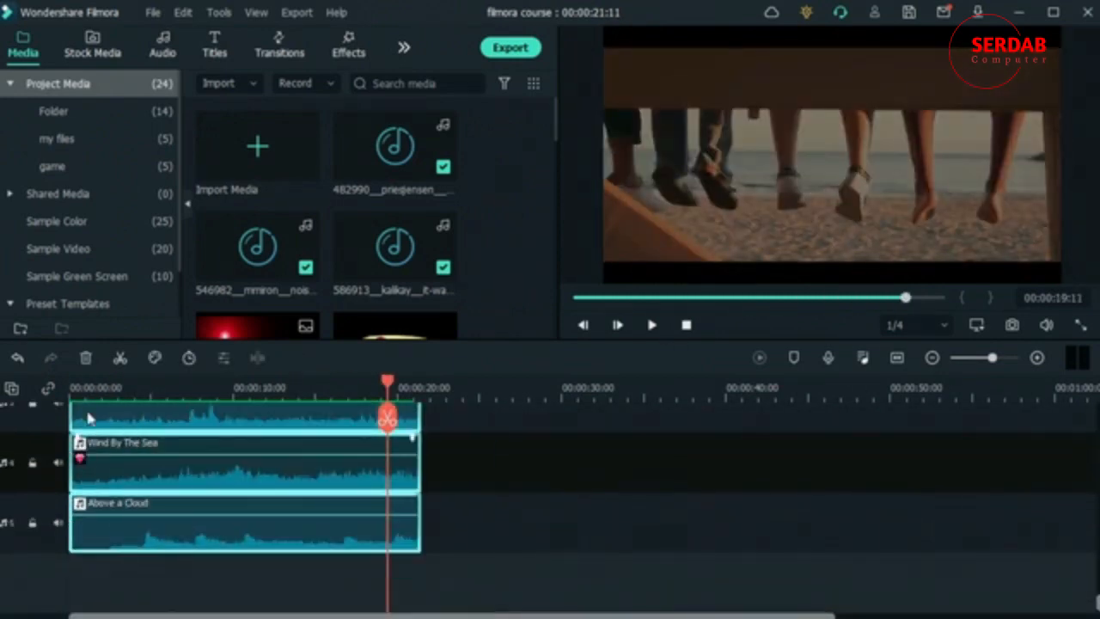
pyautogui.click(85, 357)
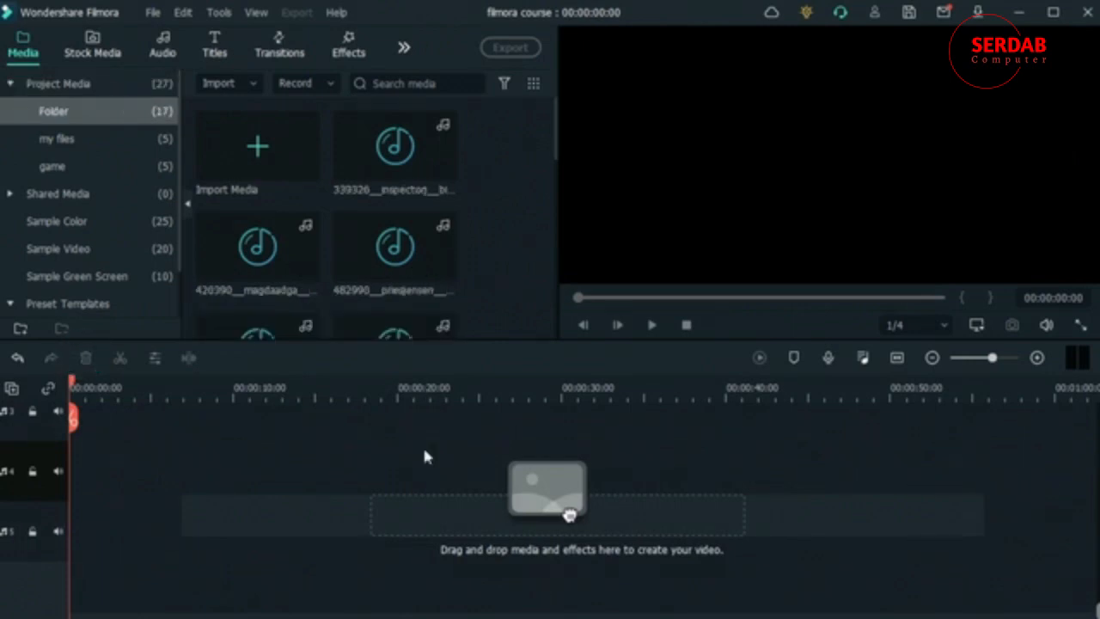
# Add the forest walking clip named video from the Folder media to the start of the first video track.
pyautogui.scroll(-6, 270, 280)
pyautogui.moveTo(569, 516); pyautogui.dragTo(550, 507)
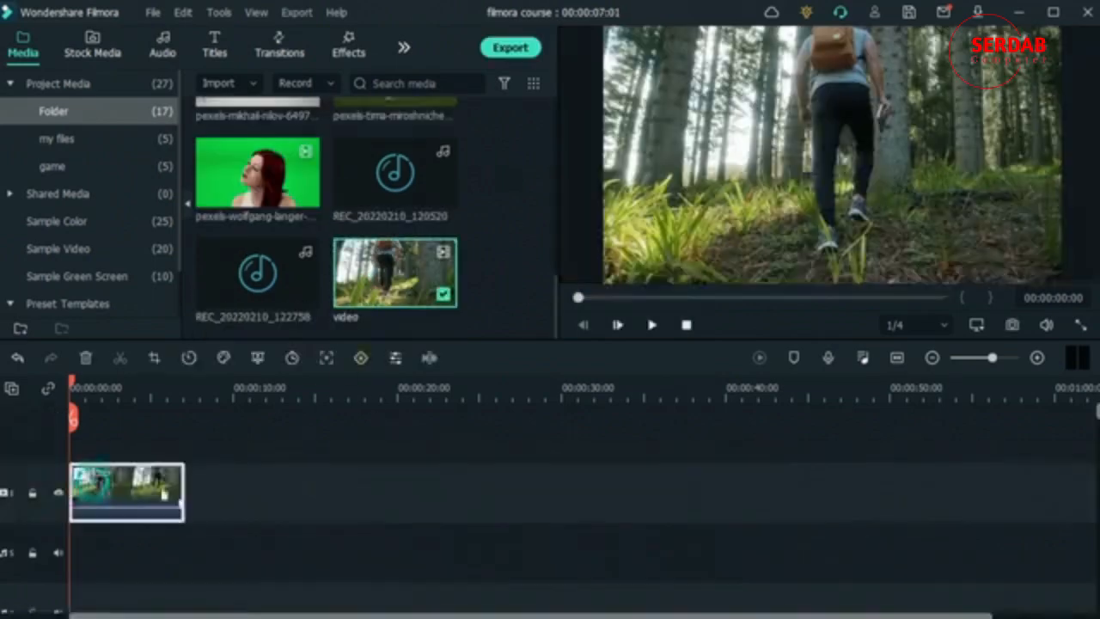
pyautogui.moveTo(72, 386); pyautogui.dragTo(65, 464)
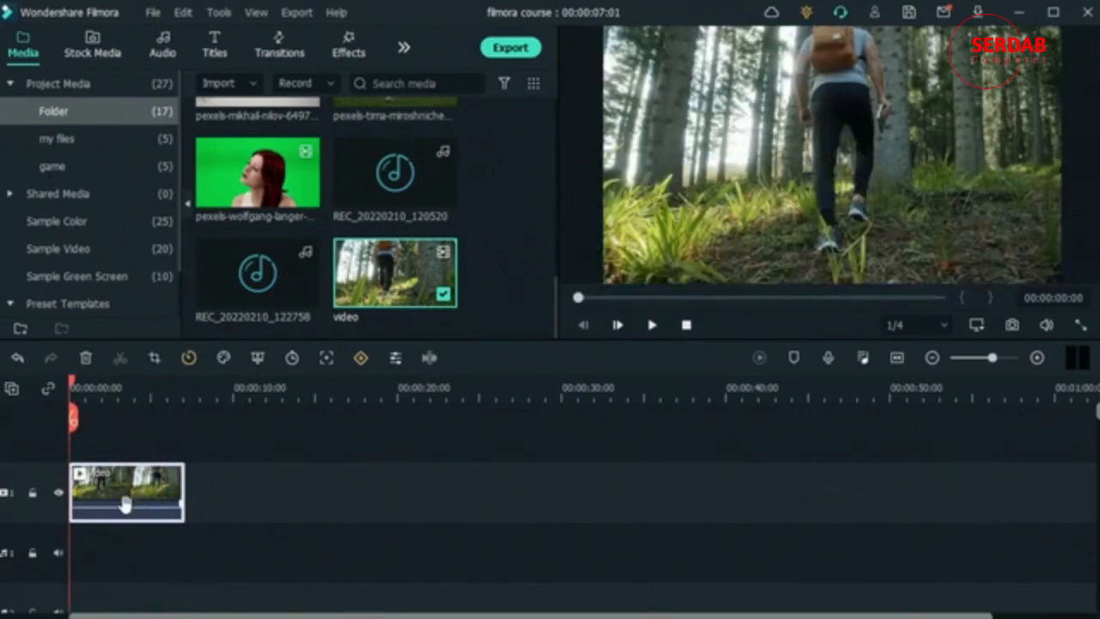
# Play the forest walking clip on its own and return the playhead to the start.
pyautogui.moveTo(150, 507)
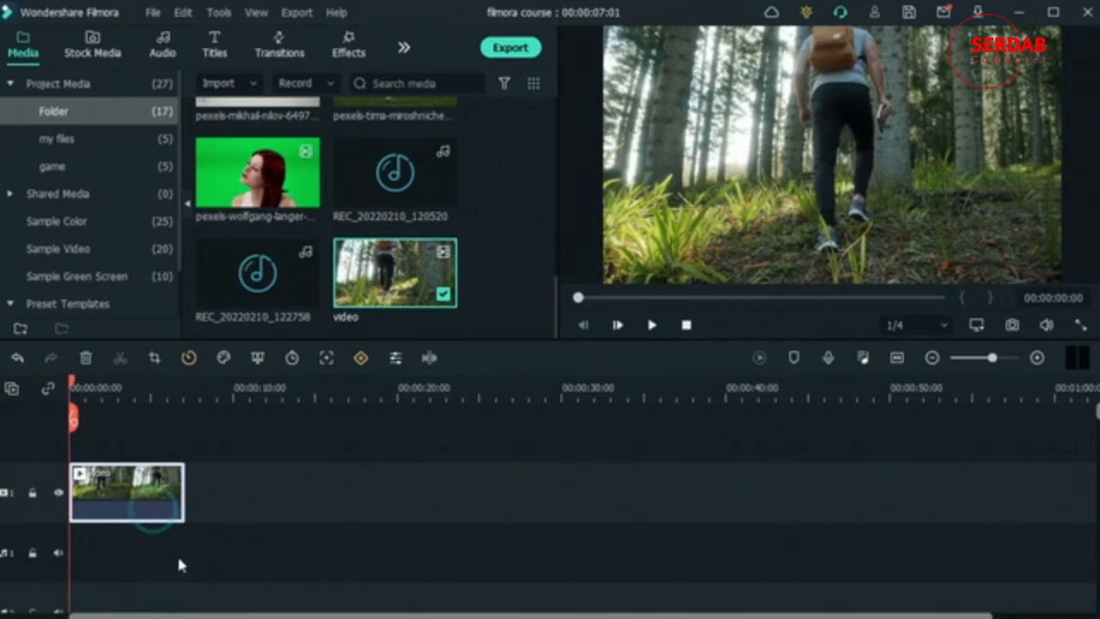
pyautogui.press('space')
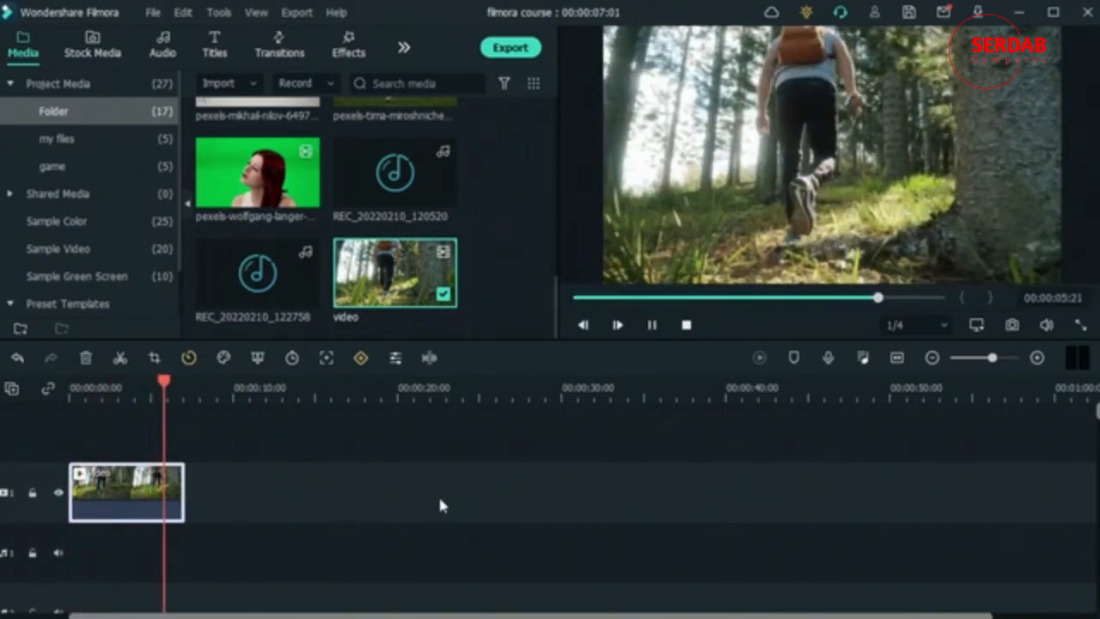
pyautogui.press('space')
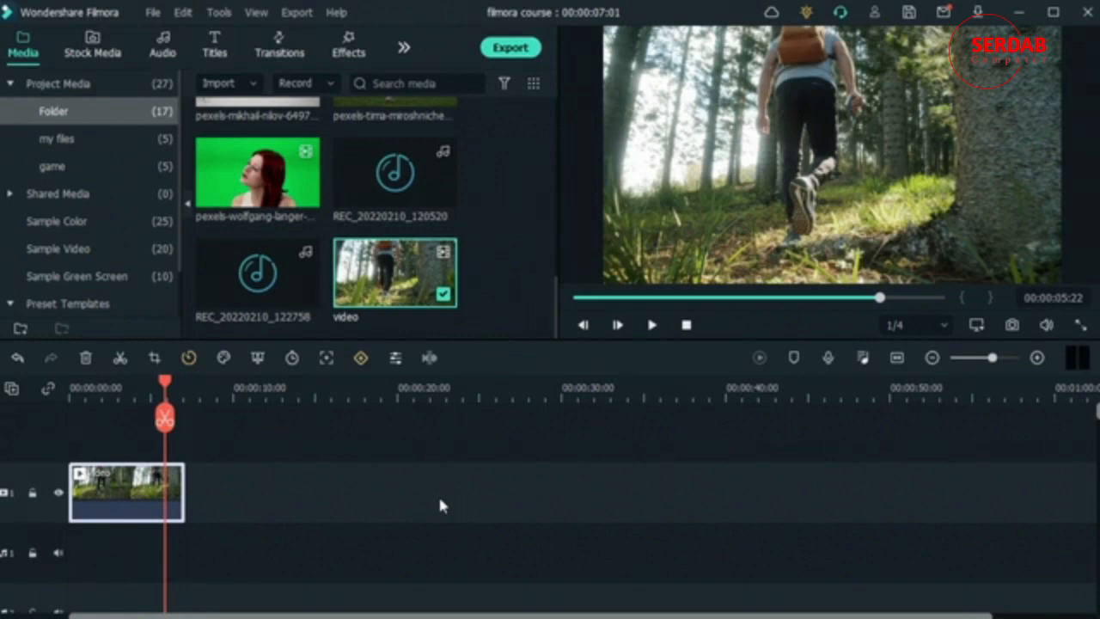
pyautogui.moveTo(164, 383); pyautogui.dragTo(41, 408)
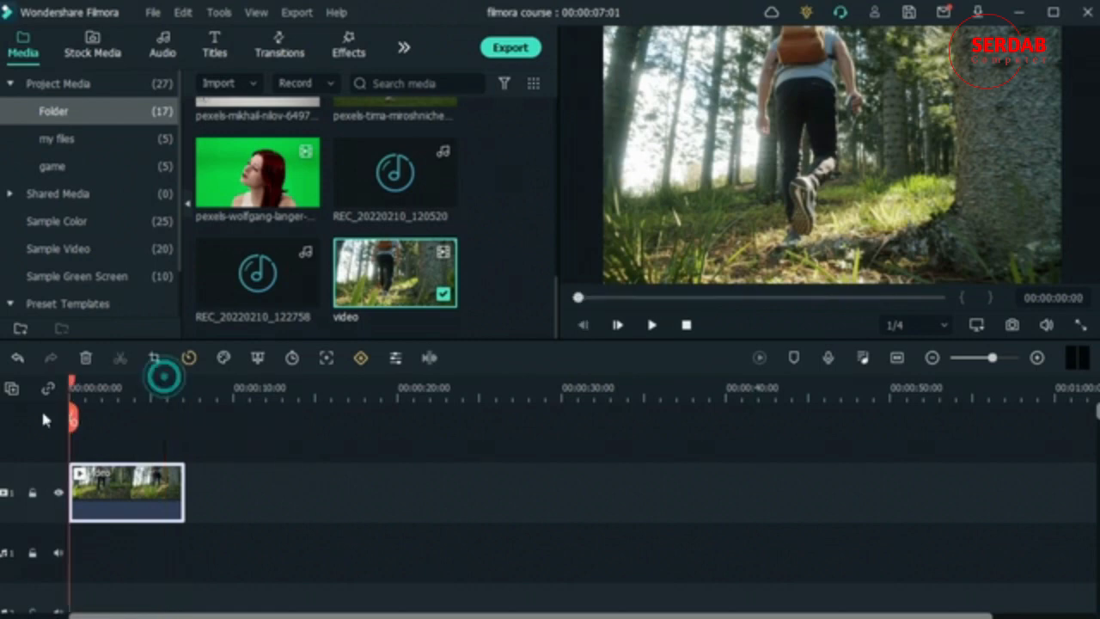
# Add the bird-whistling audio from the Folder media to the first audio track, starting under the beginning of the video.
pyautogui.scroll(5, 471, 255)
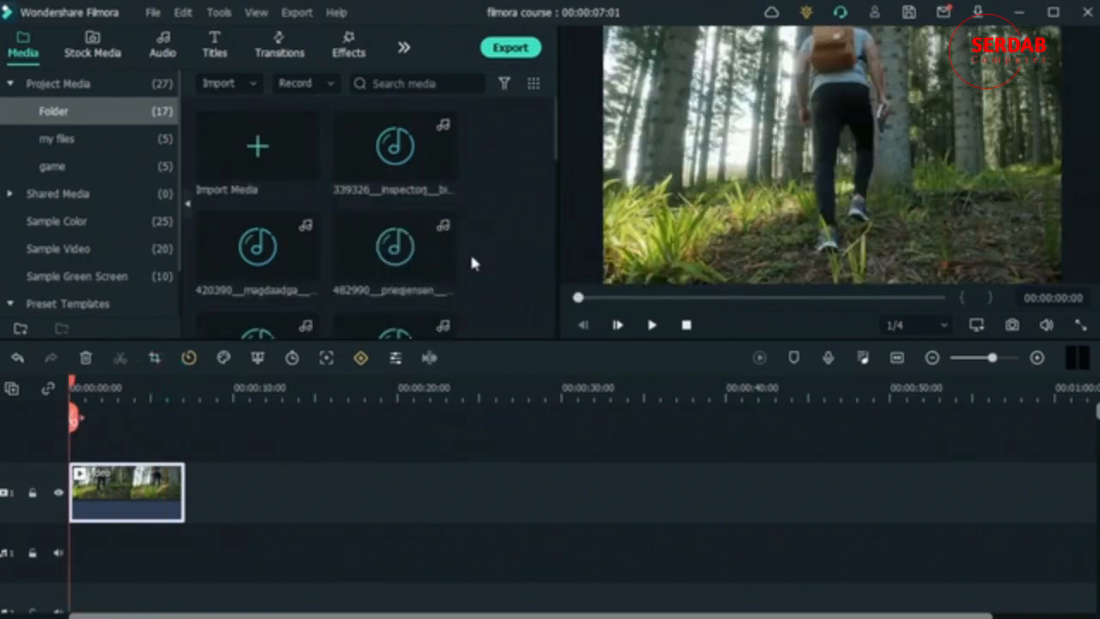
pyautogui.moveTo(440, 247)
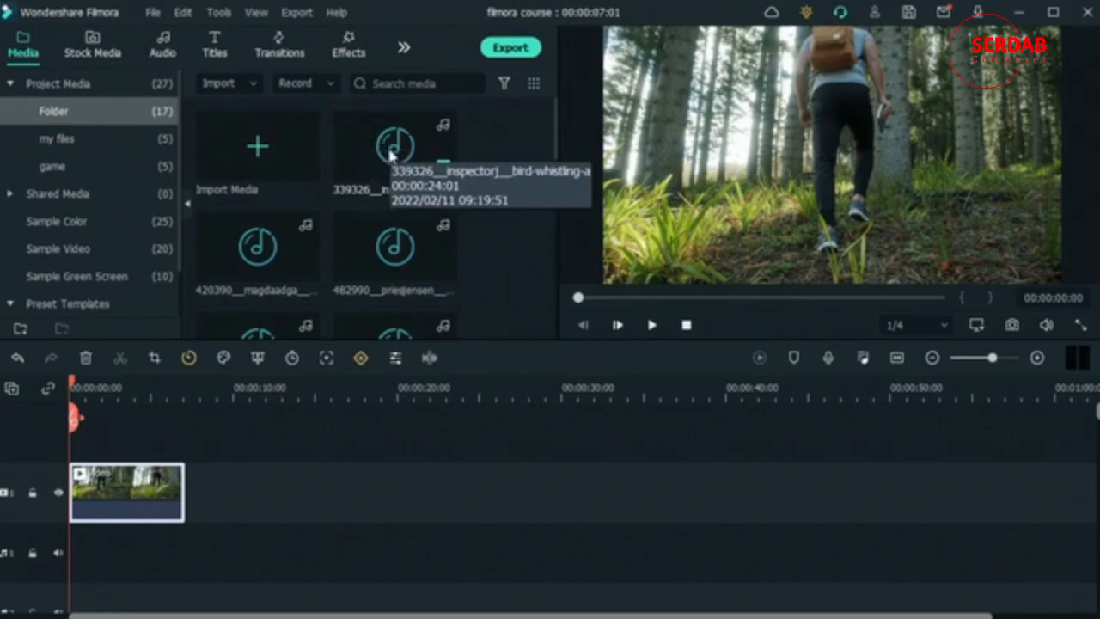
pyautogui.moveTo(391, 146); pyautogui.dragTo(86, 537)
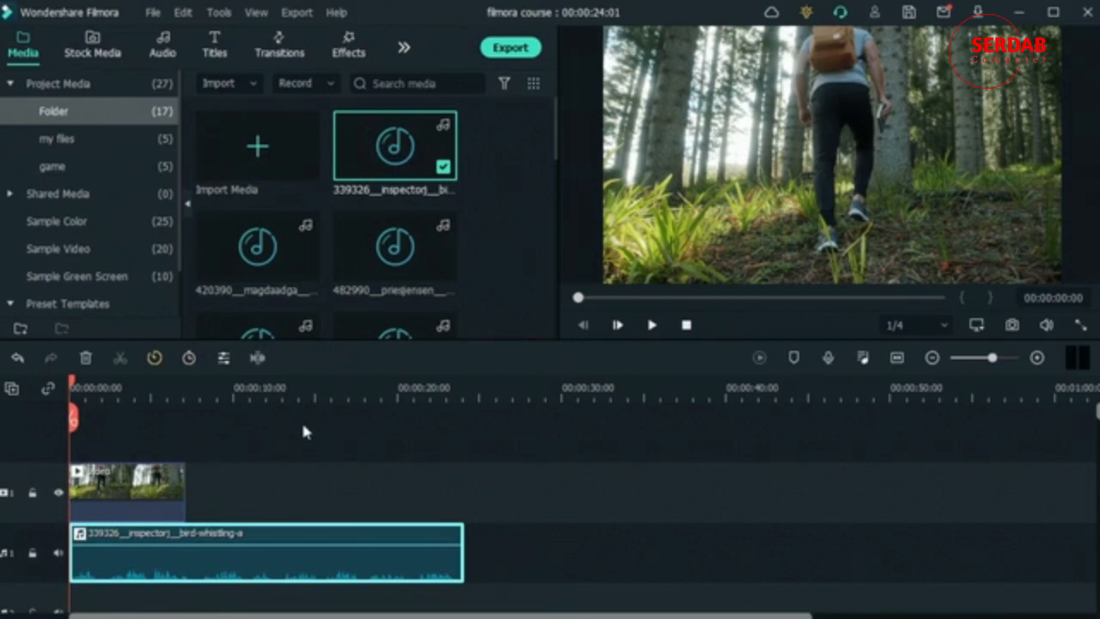
# Preview the video with the bird-whistling audio and trim the audio's end to match the end of the video clip.
pyautogui.press('space')
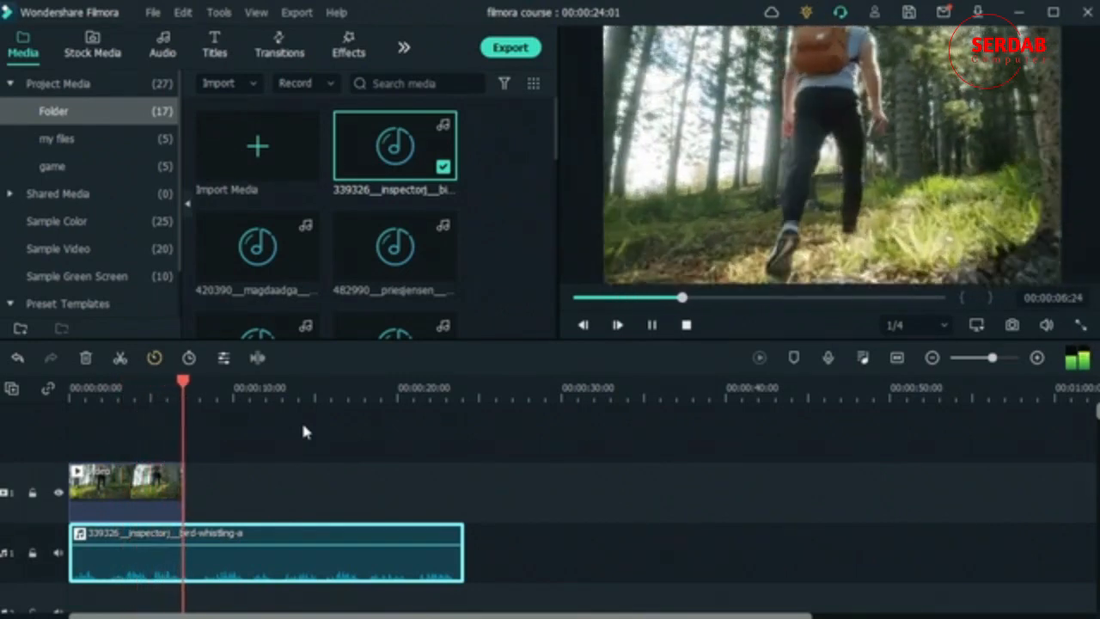
pyautogui.press('space')
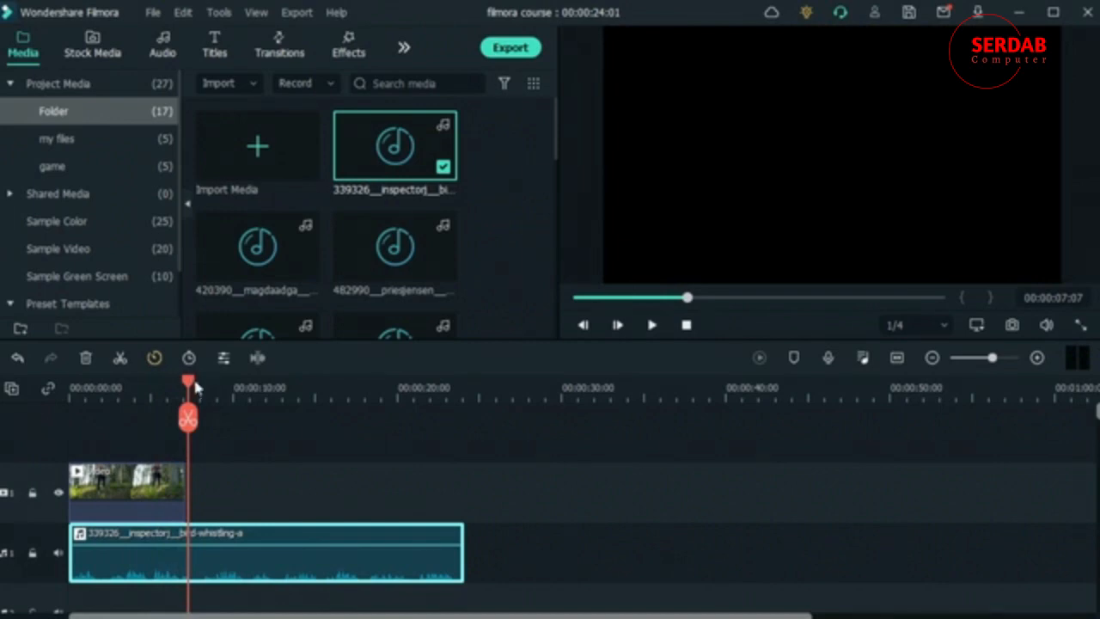
pyautogui.moveTo(190, 383); pyautogui.dragTo(60, 455)
pyautogui.press('space')
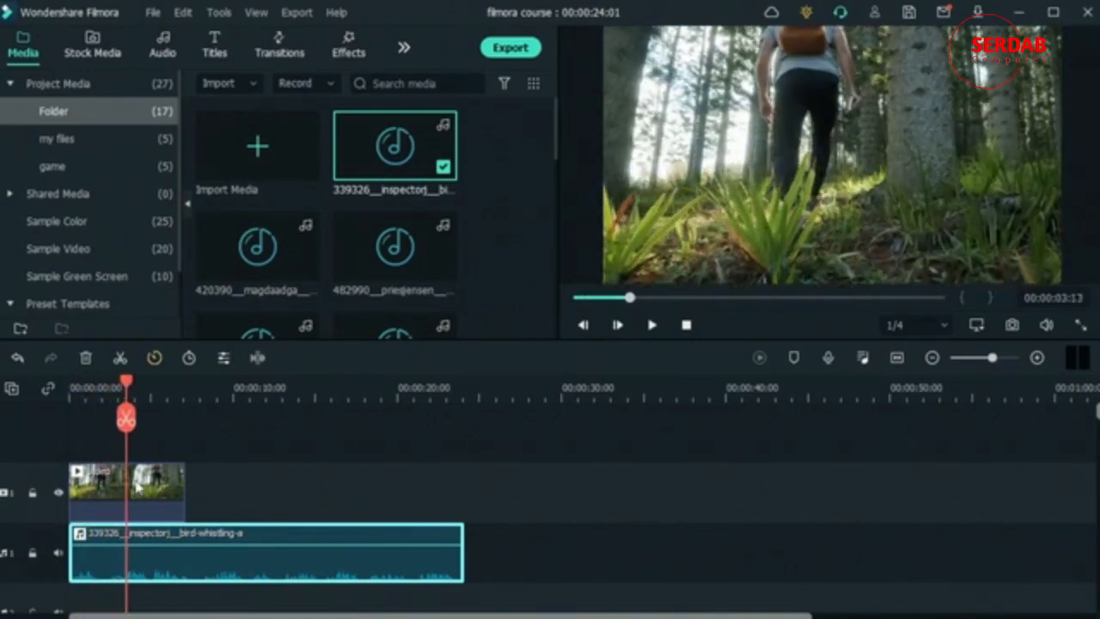
pyautogui.moveTo(183, 470); pyautogui.dragTo(84, 467)
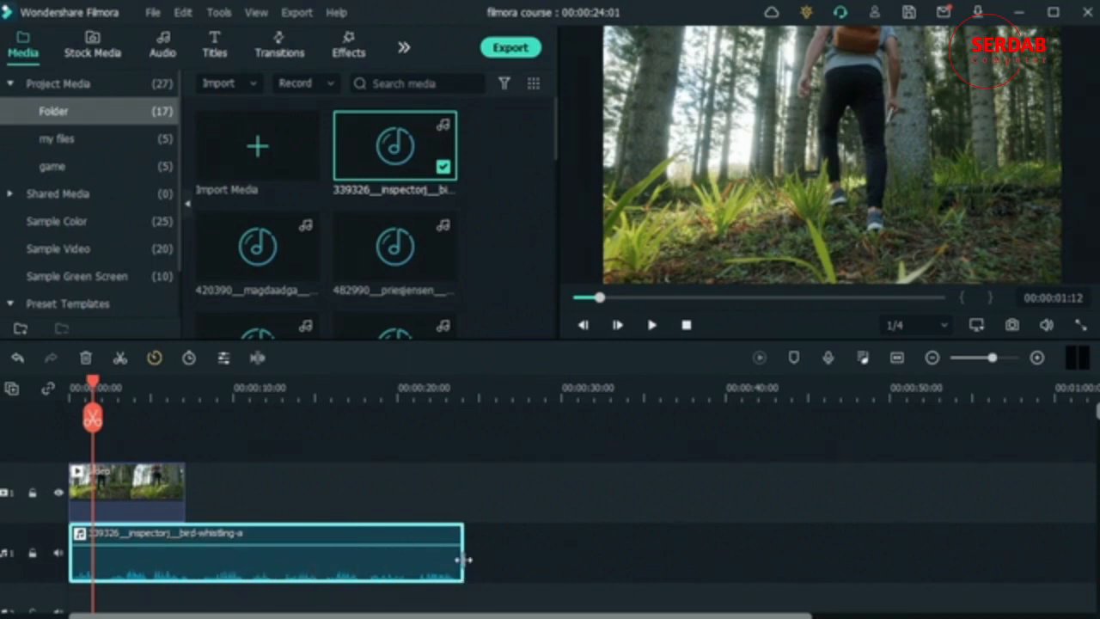
pyautogui.moveTo(462, 559); pyautogui.dragTo(184, 557)
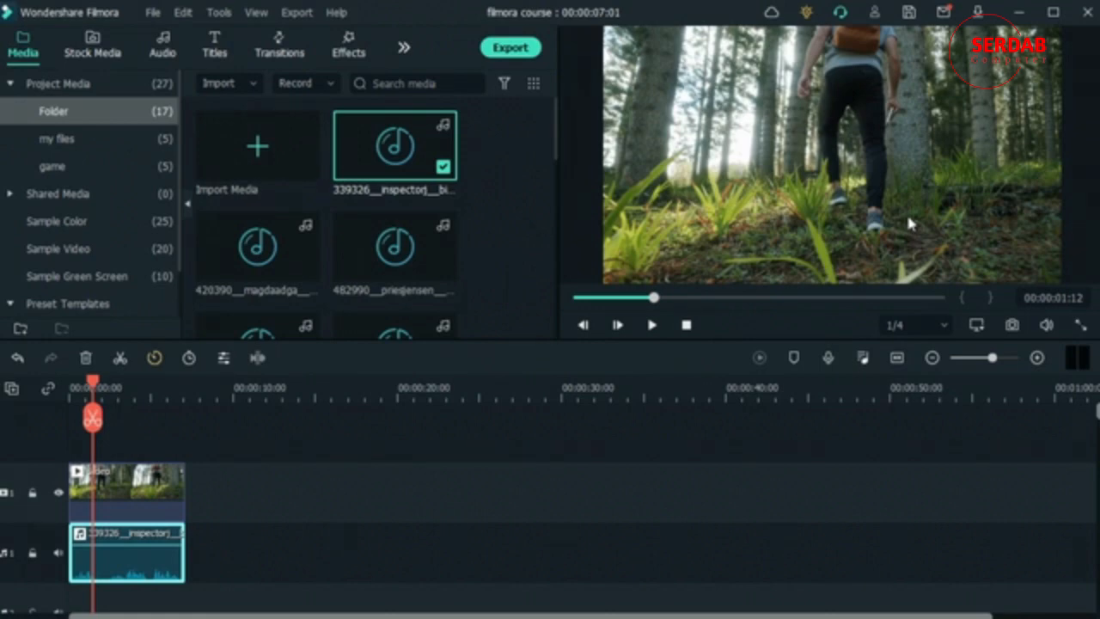
# Place the walking-the-leaves audio at the start of the second audio track, preview it, and trim it to the video's length.
pyautogui.scroll(-2, 312, 503)
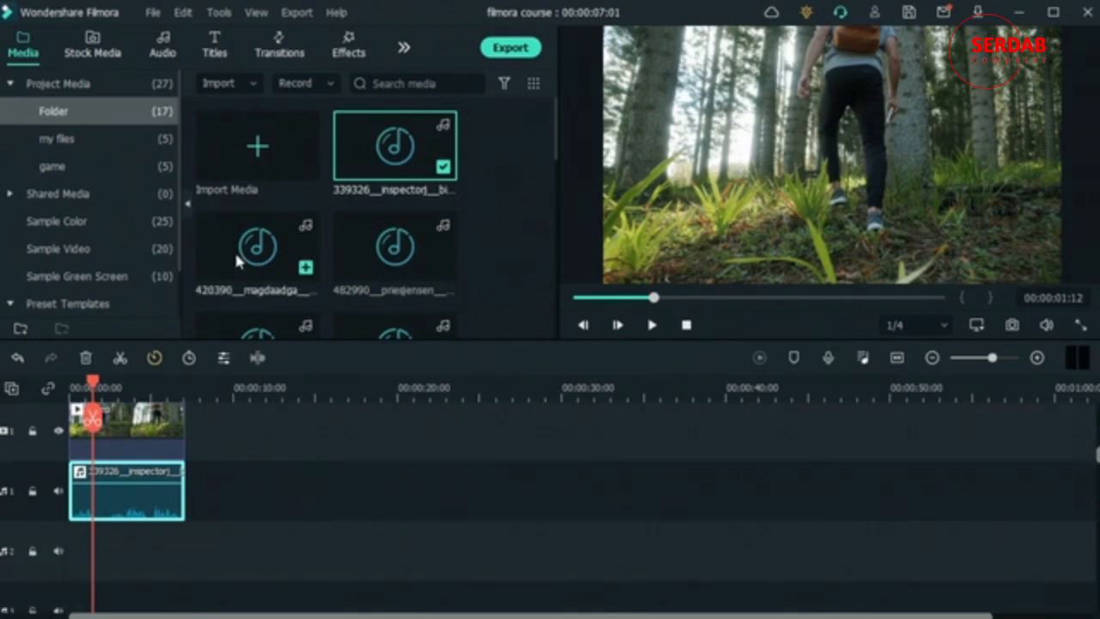
pyautogui.moveTo(249, 250); pyautogui.dragTo(91, 569)
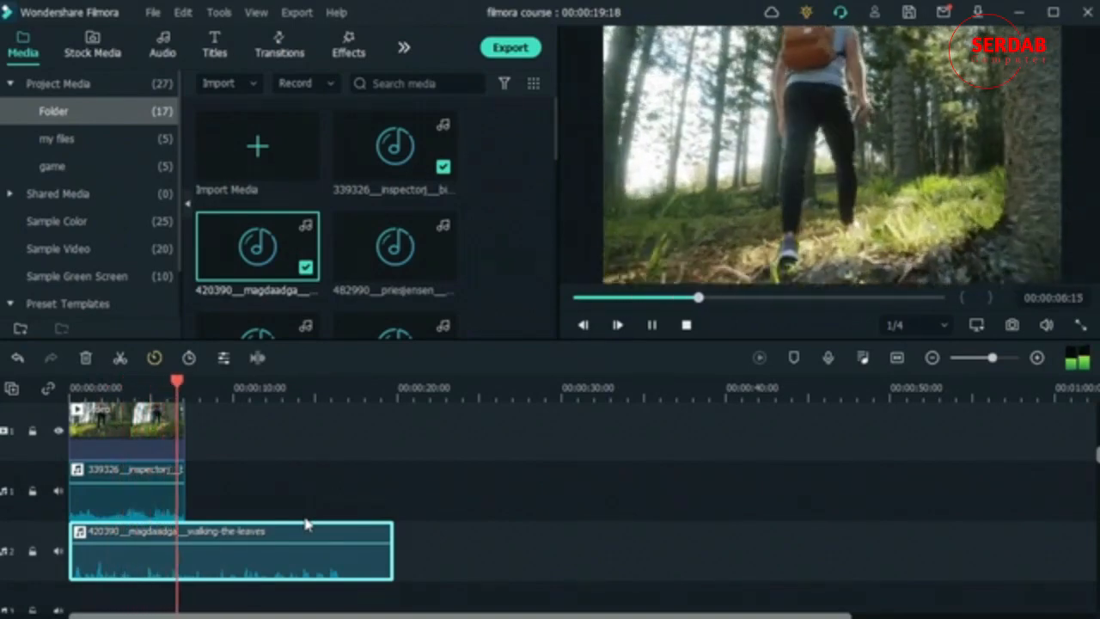
pyautogui.press('space')
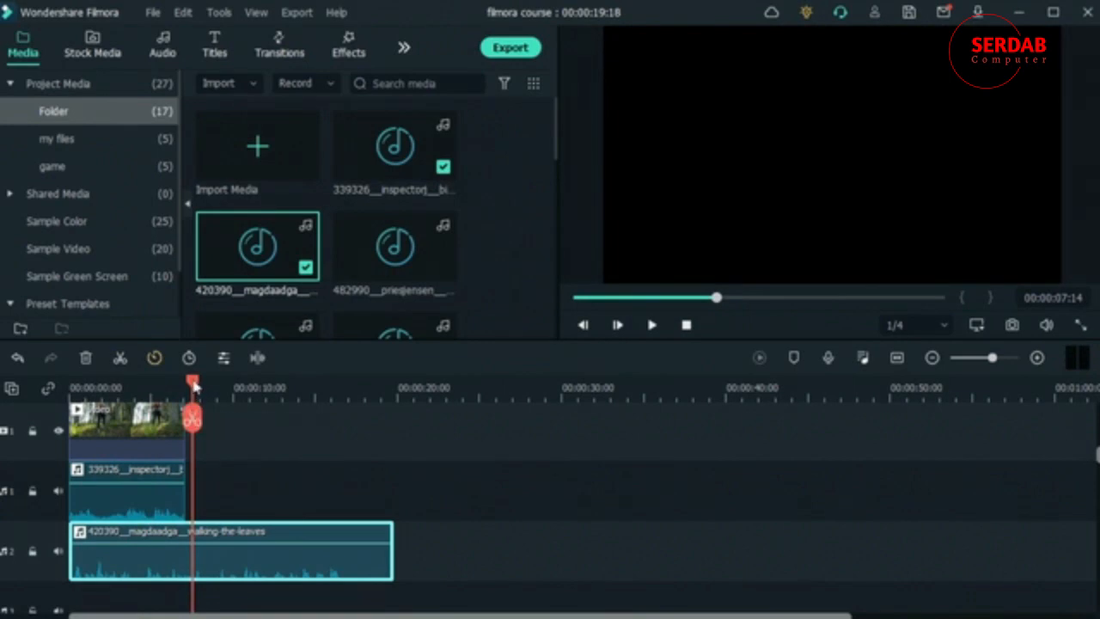
pyautogui.moveTo(191, 381); pyautogui.dragTo(71, 382)
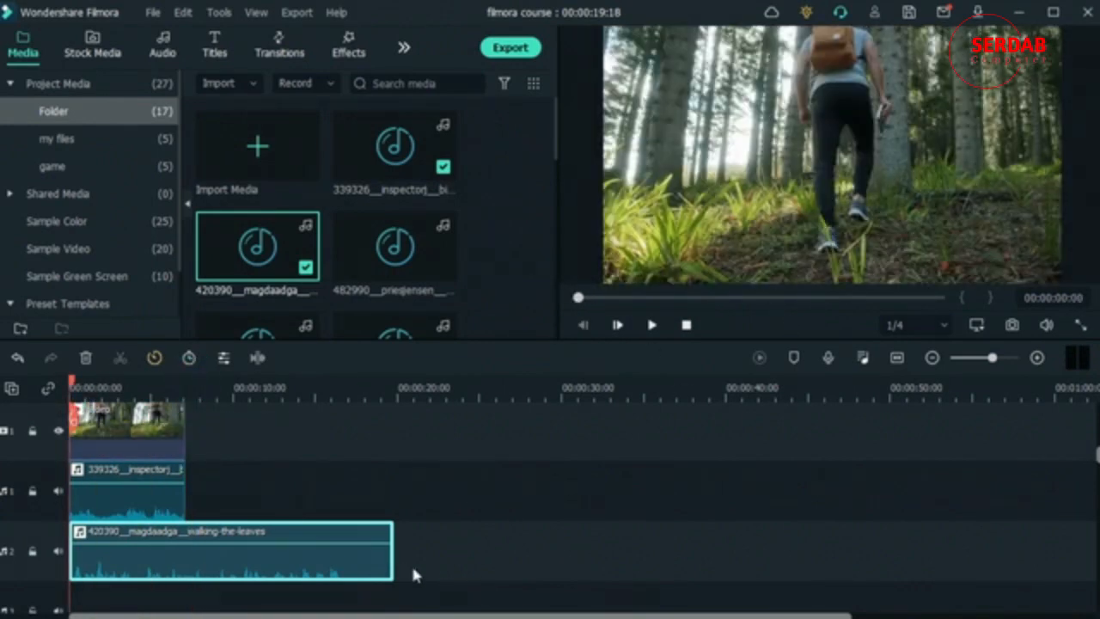
pyautogui.moveTo(391, 560); pyautogui.dragTo(184, 561)
# Add the wind-in-forest-with-crows audio to the start of the third audio track and preview the layered forest sounds.
pyautogui.scroll(-2, 302, 549)
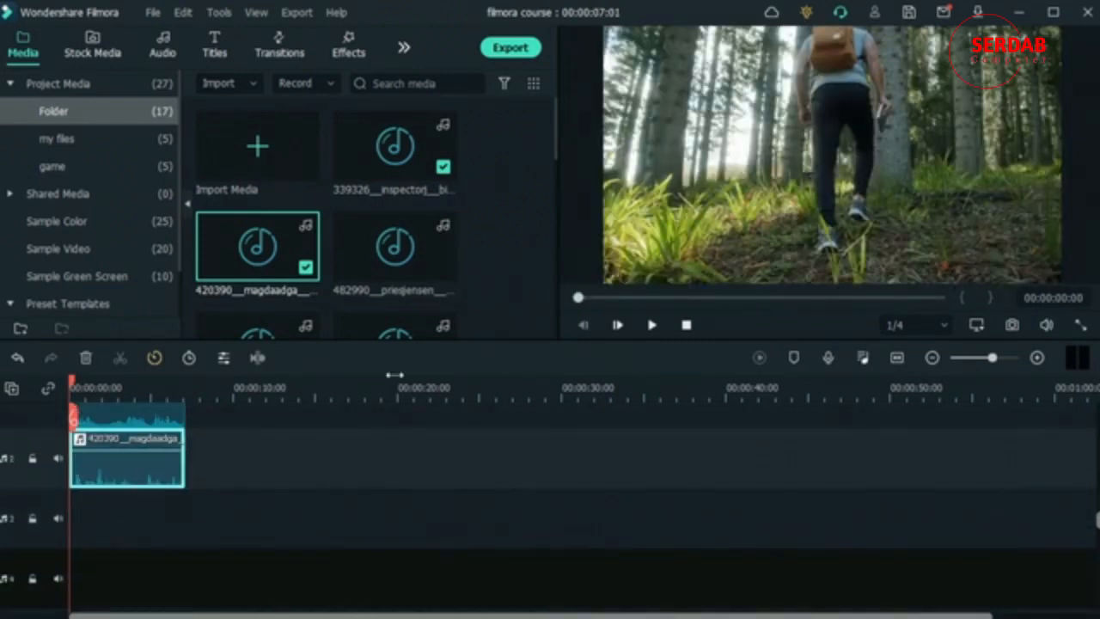
pyautogui.moveTo(376, 273)
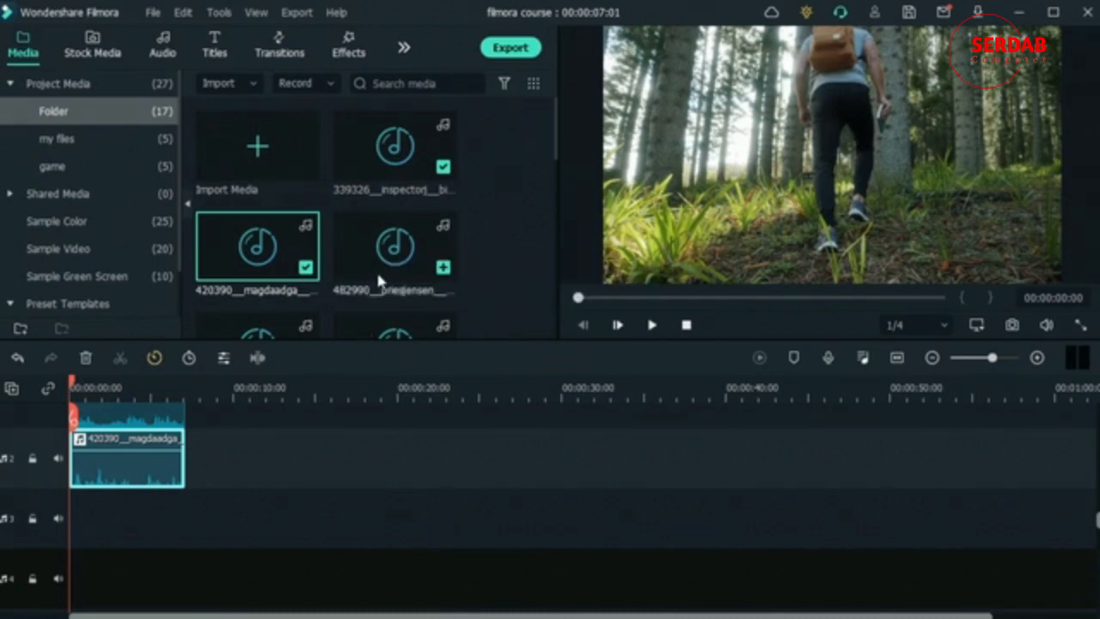
pyautogui.scroll(-3, 375, 269)
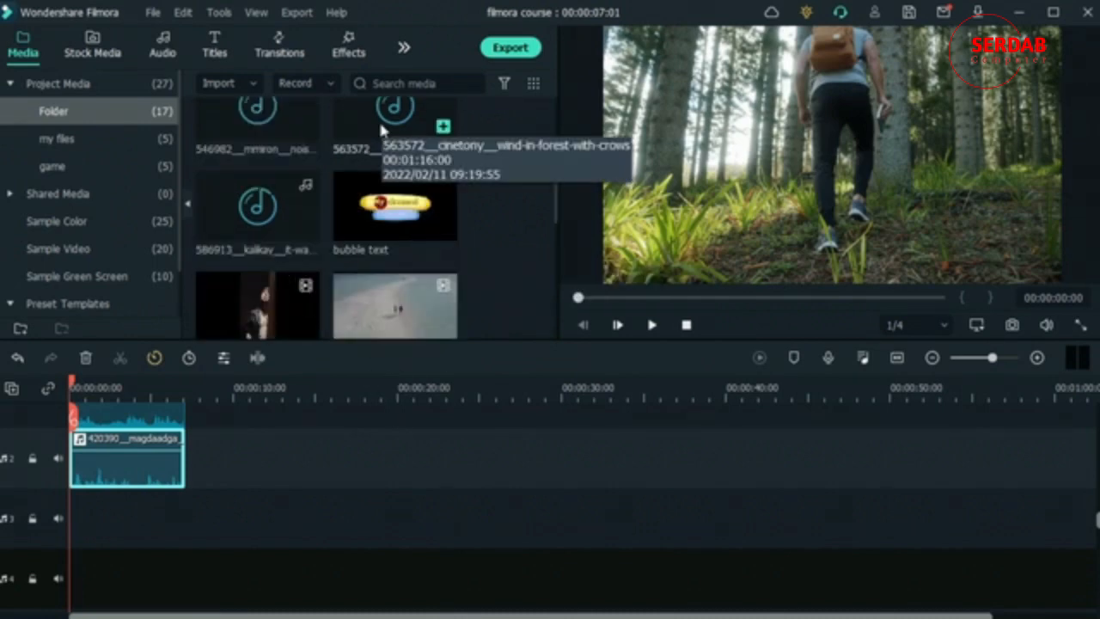
pyautogui.moveTo(378, 119); pyautogui.dragTo(222, 503)
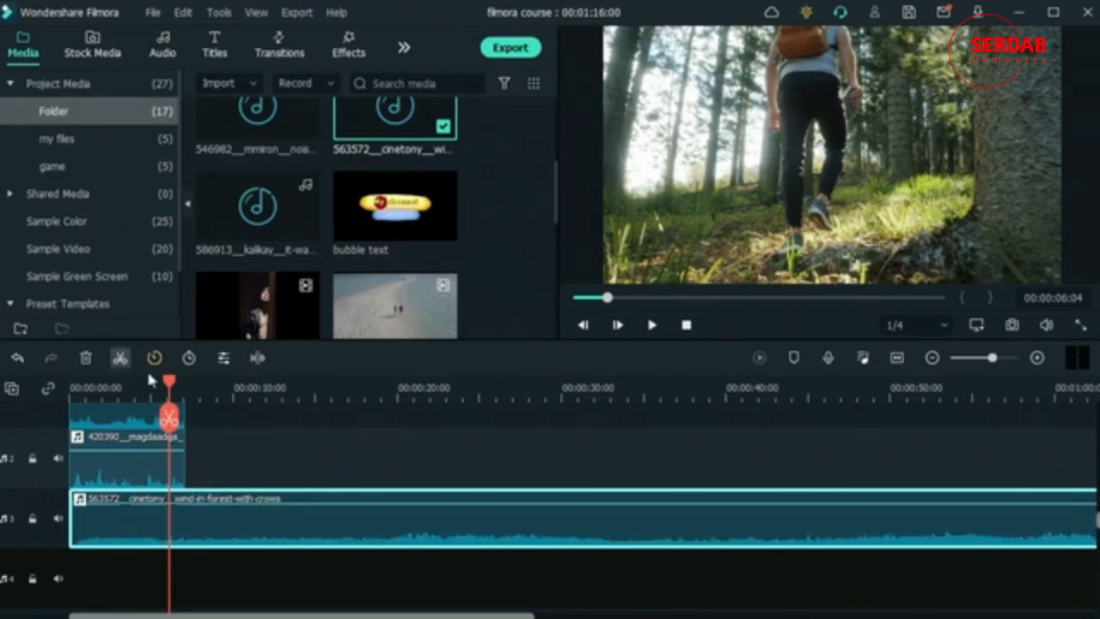
pyautogui.moveTo(171, 388); pyautogui.dragTo(21, 416)
pyautogui.press('space')
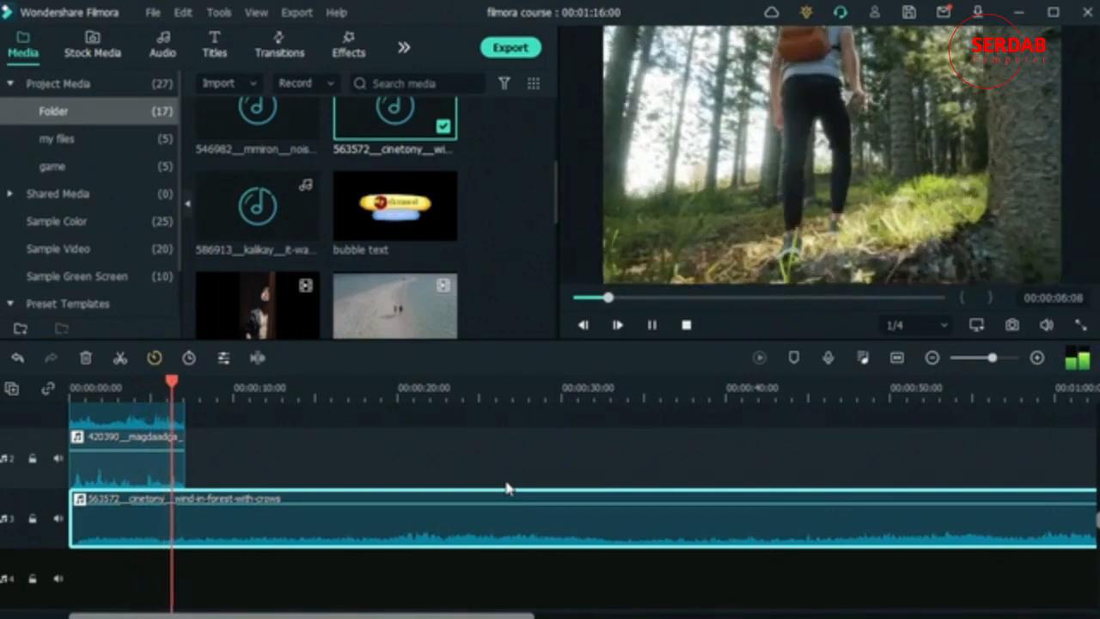
pyautogui.press('space')
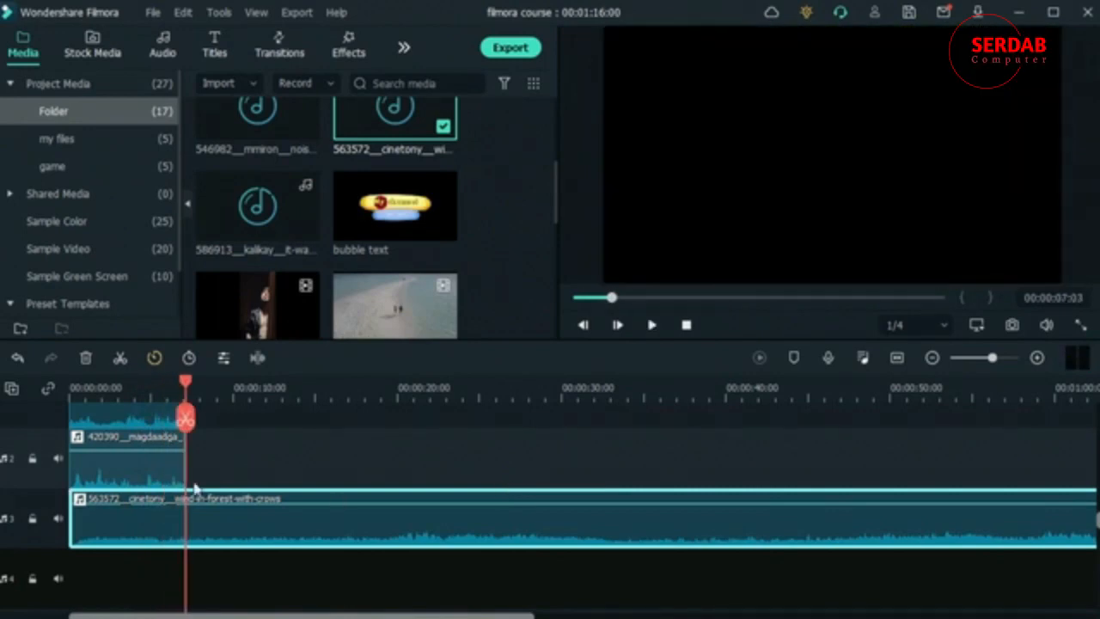
# Split the wind-in-forest-with-crows audio at the end of the video and delete the excess part.
pyautogui.click(186, 418)
pyautogui.press('Delete')
pyautogui.scroll(3, 229, 529)
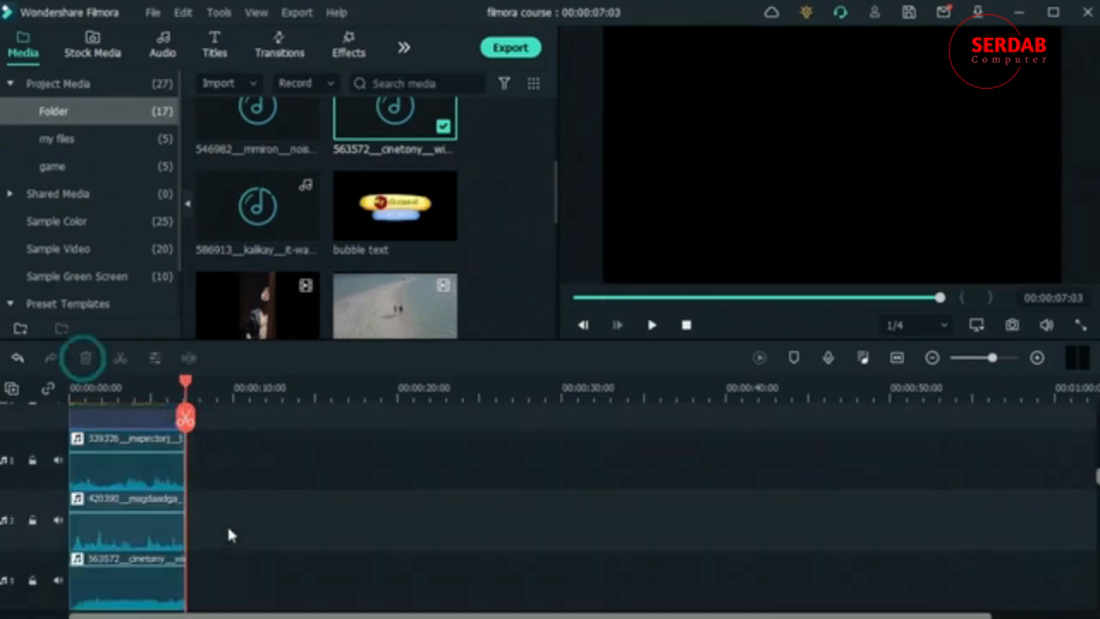
# Check that the three audio clips line up with the video, and return the playhead to the start.
pyautogui.scroll(-3, 375, 273)
pyautogui.scroll(-5, 143, 560)
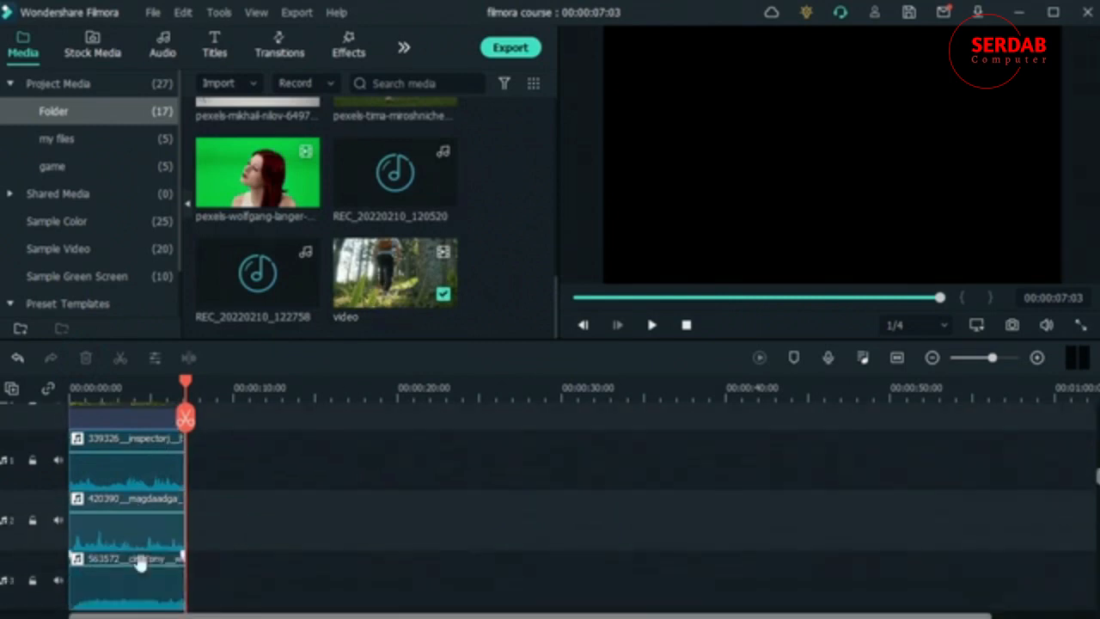
pyautogui.scroll(4, 331, 507)
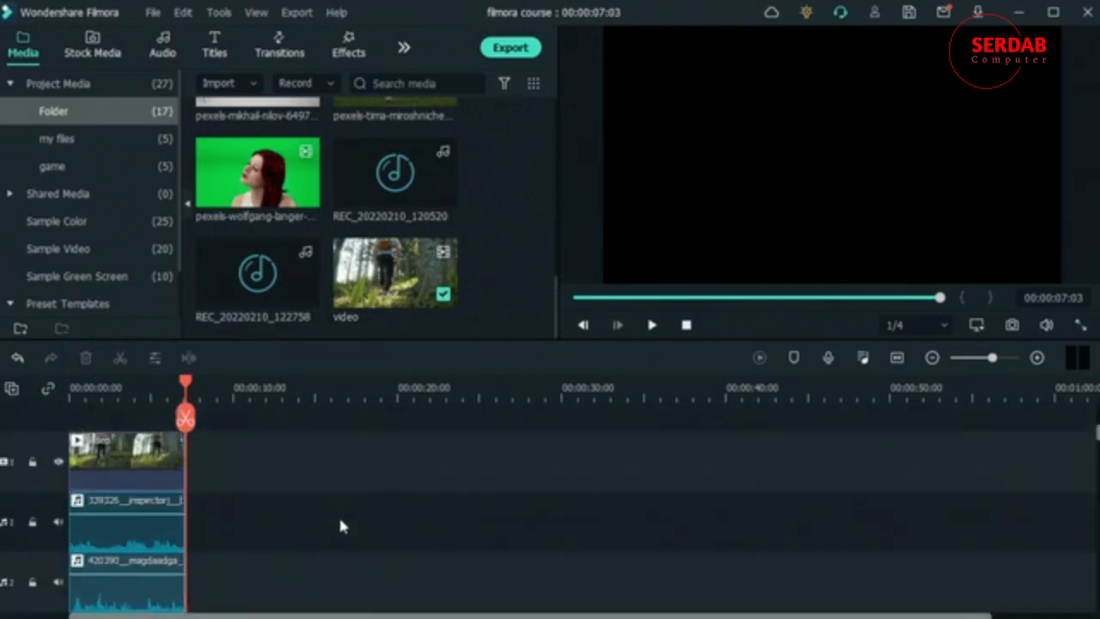
pyautogui.scroll(-3, 327, 511)
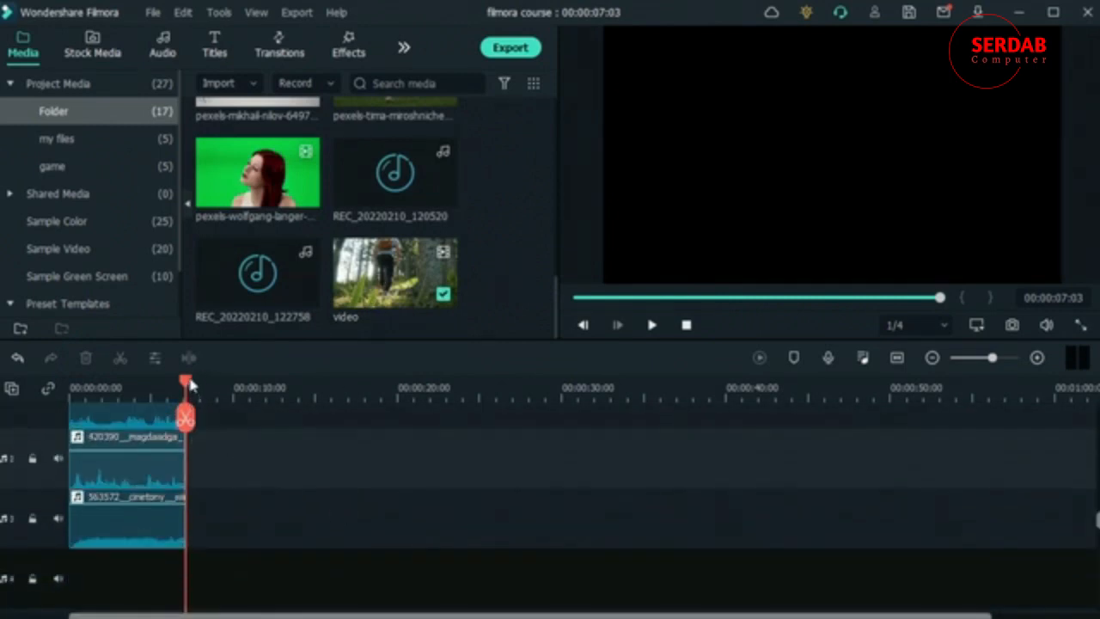
pyautogui.moveTo(186, 381); pyautogui.dragTo(39, 411)
pyautogui.scroll(2, 381, 509)
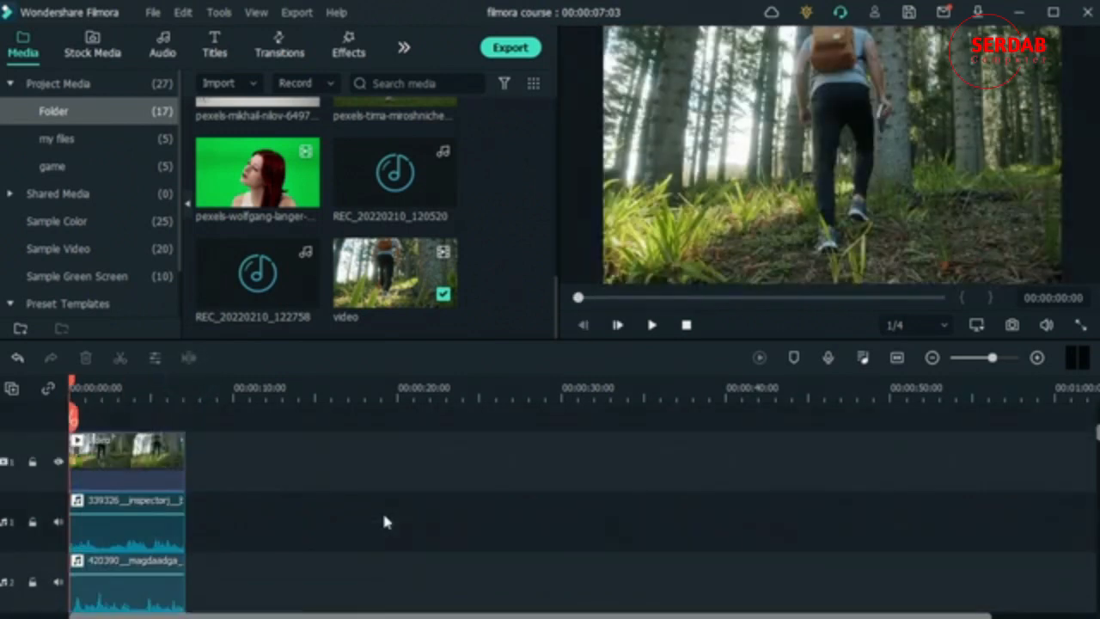
# Examine the forest video clip and the birdsong, footsteps and wind audio layered beneath it.
pyautogui.scroll(-1, 382, 510)
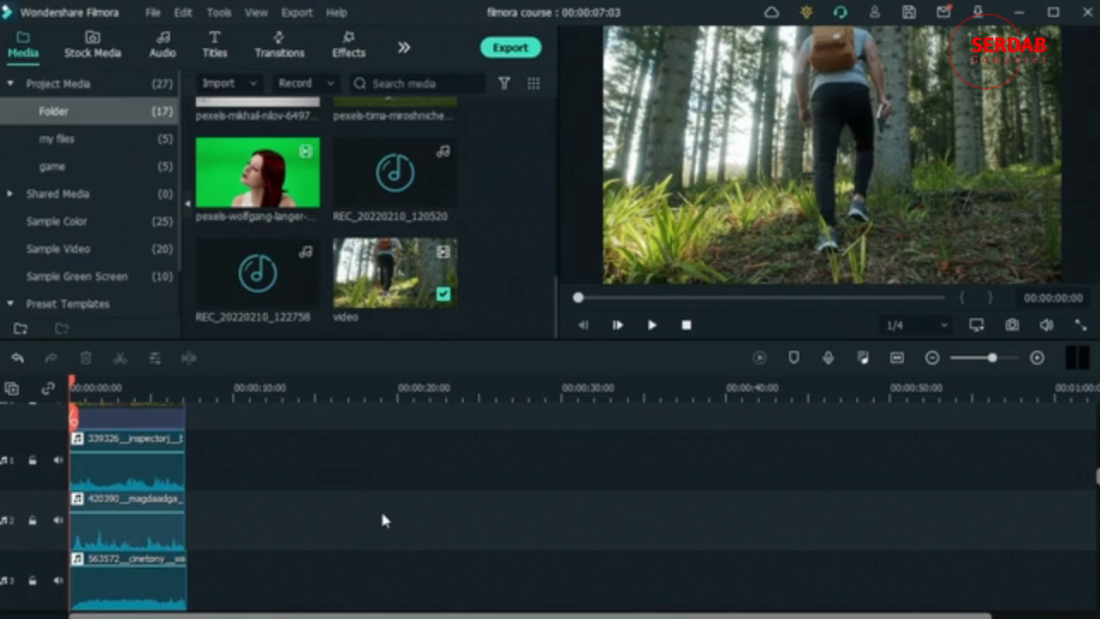
pyautogui.scroll(-4, 250, 514)
pyautogui.scroll(4, 243, 520)
pyautogui.scroll(2, 265, 533)
pyautogui.scroll(-3, 265, 534)
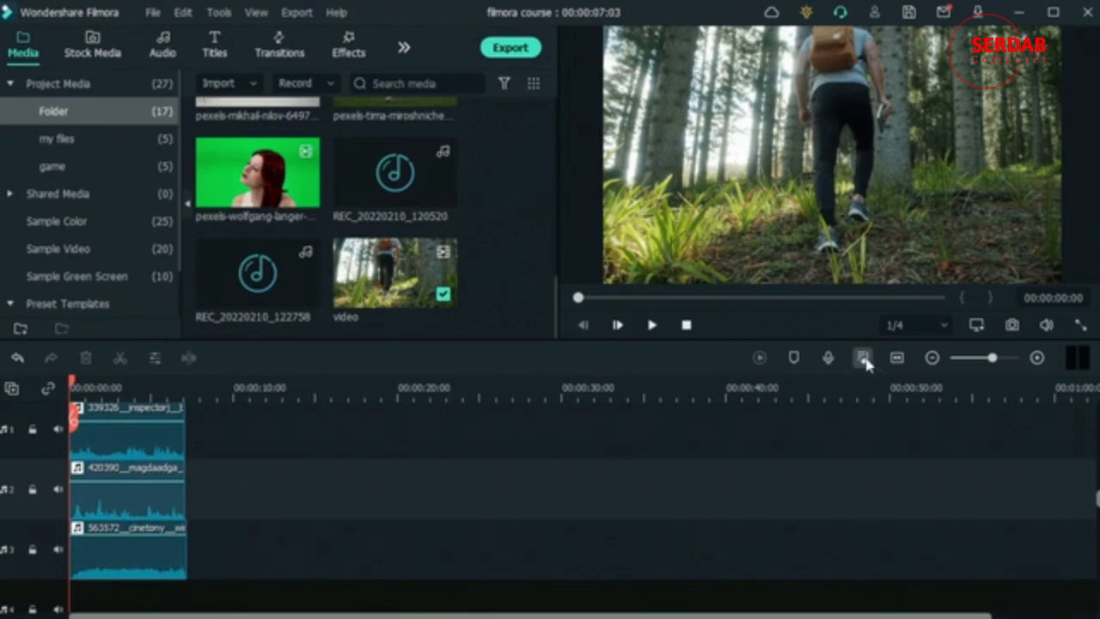
pyautogui.scroll(-2, 253, 531)
pyautogui.scroll(4, 116, 468)
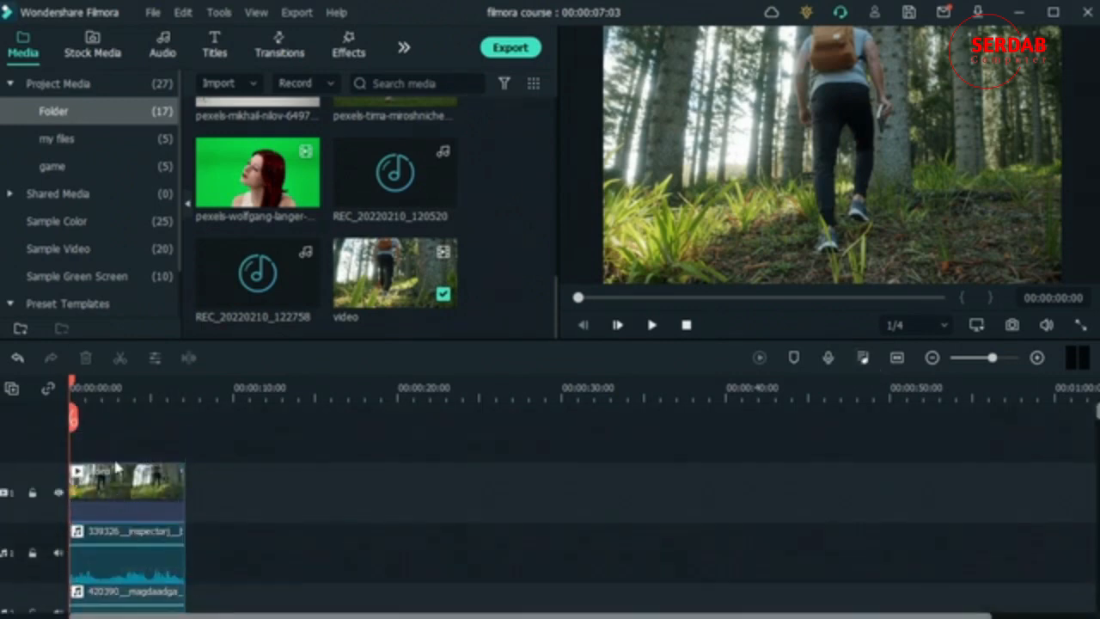
pyautogui.scroll(-3, 275, 528)
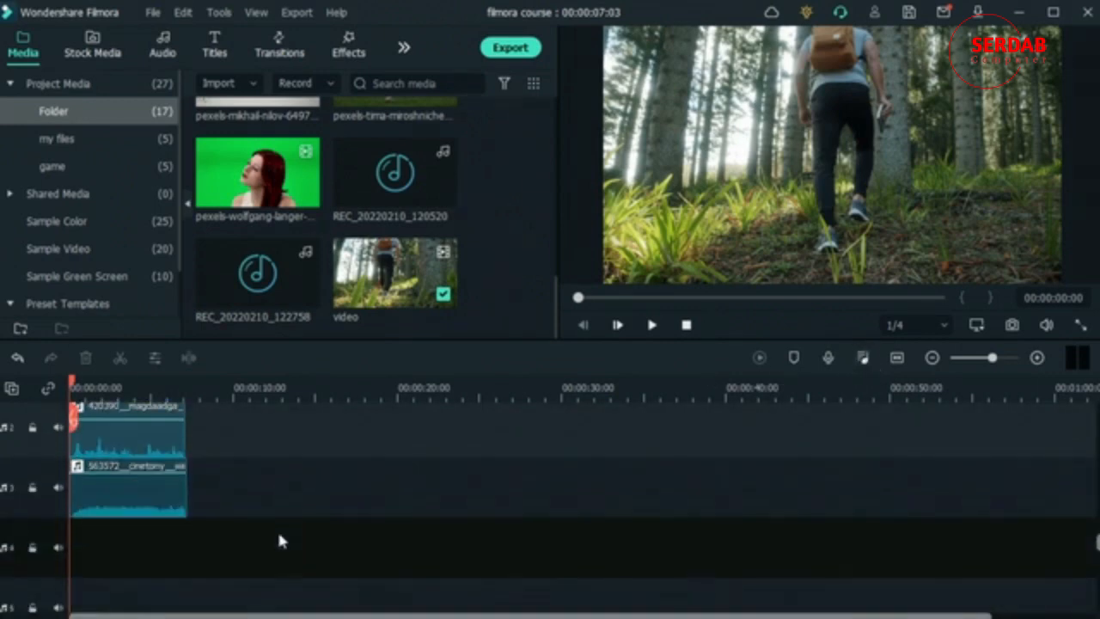
pyautogui.scroll(3, 279, 539)
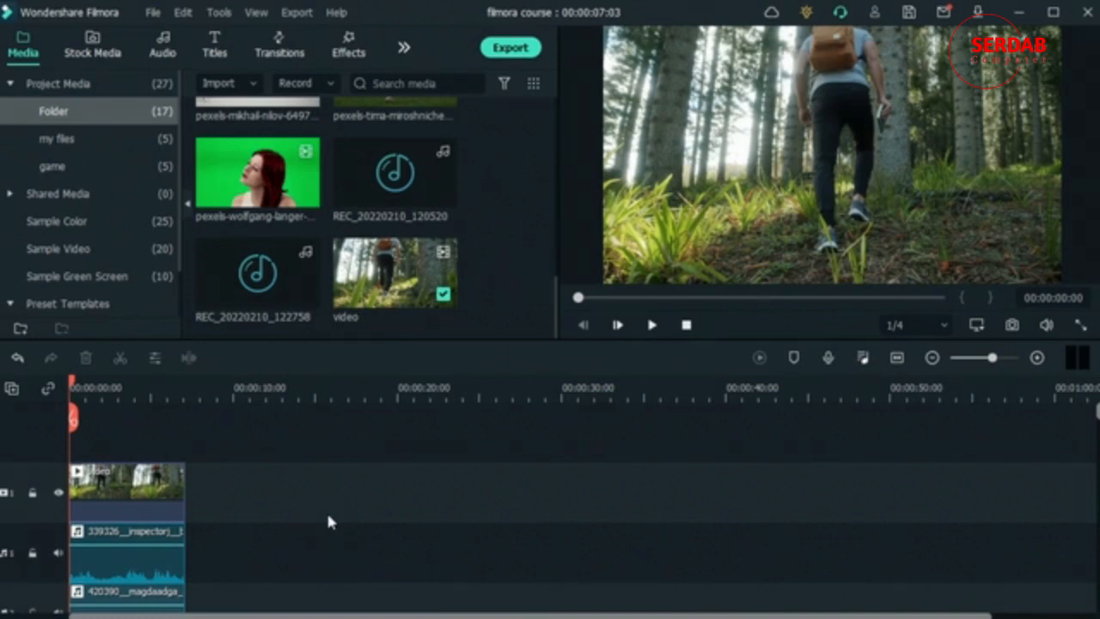
pyautogui.scroll(-1, 328, 520)
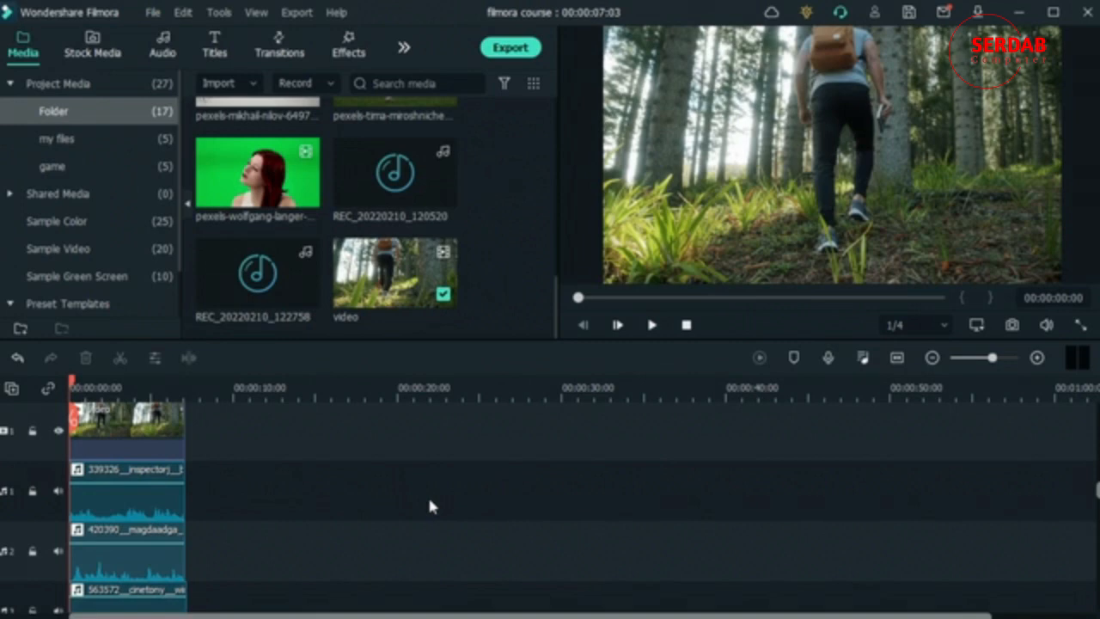
pyautogui.scroll(1, 258, 496)
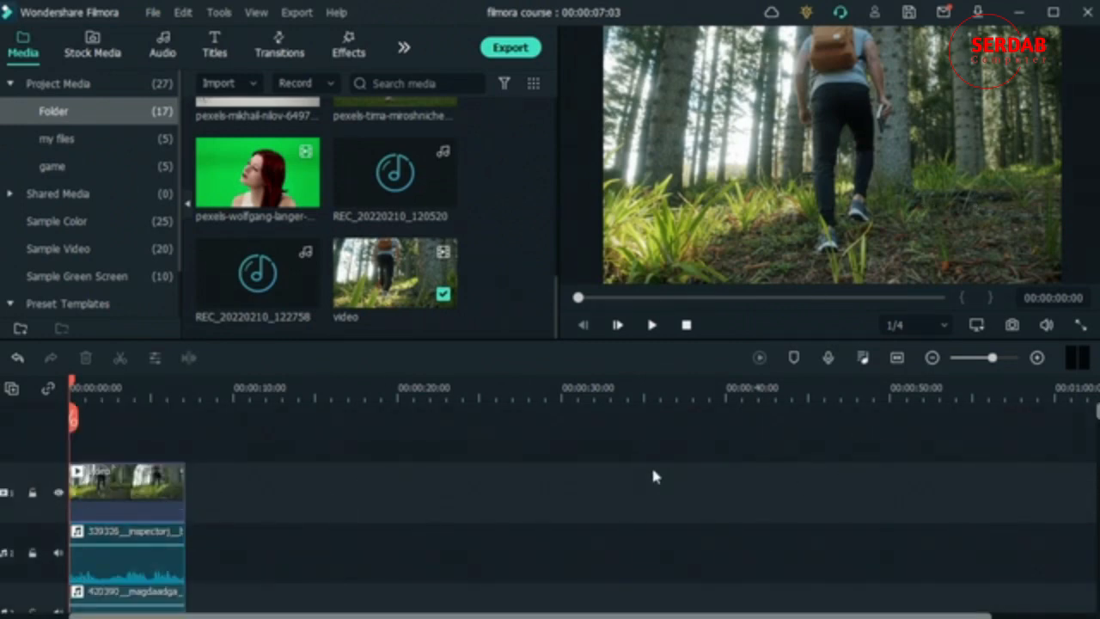
# Play the forest video with all three layered sounds to its end and look over the audio tracks.
pyautogui.press('space')
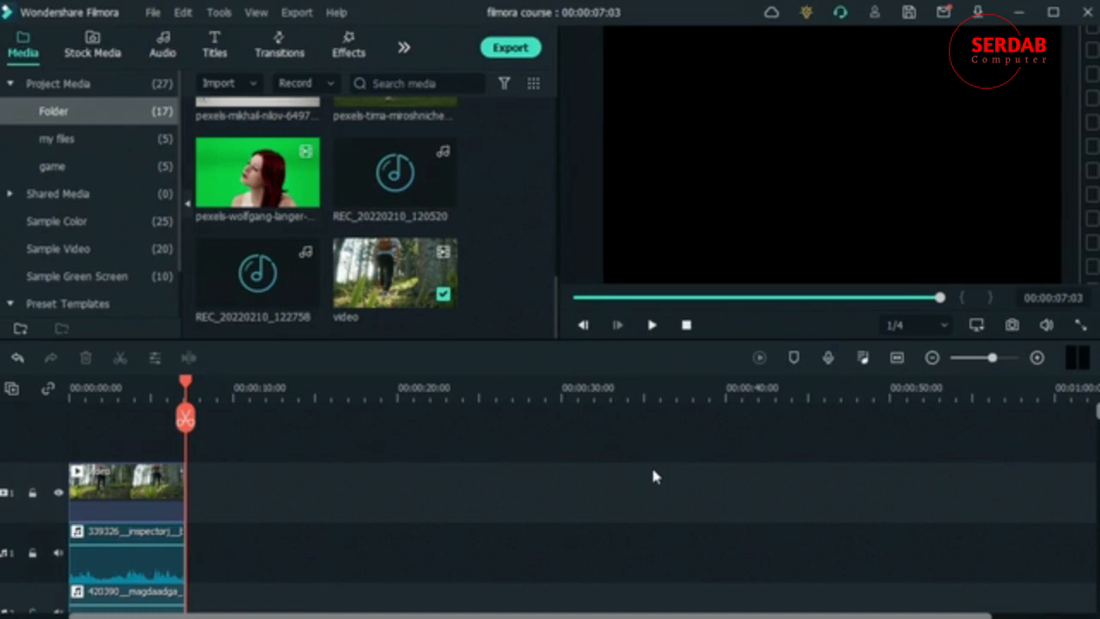
pyautogui.scroll(-3, 292, 494)
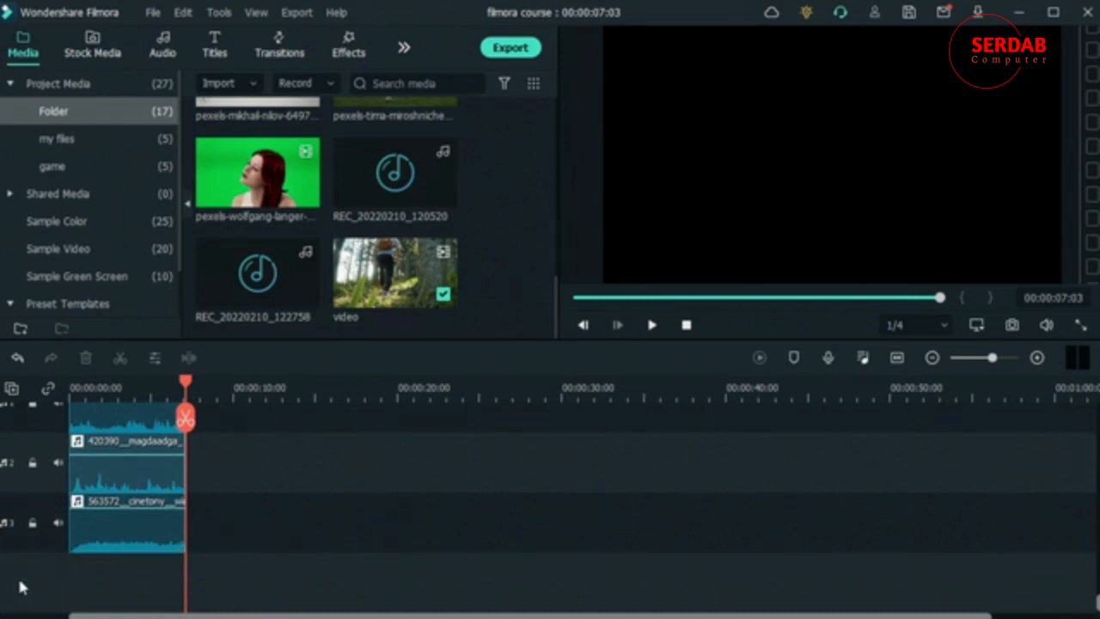
pyautogui.scroll(3, 263, 522)
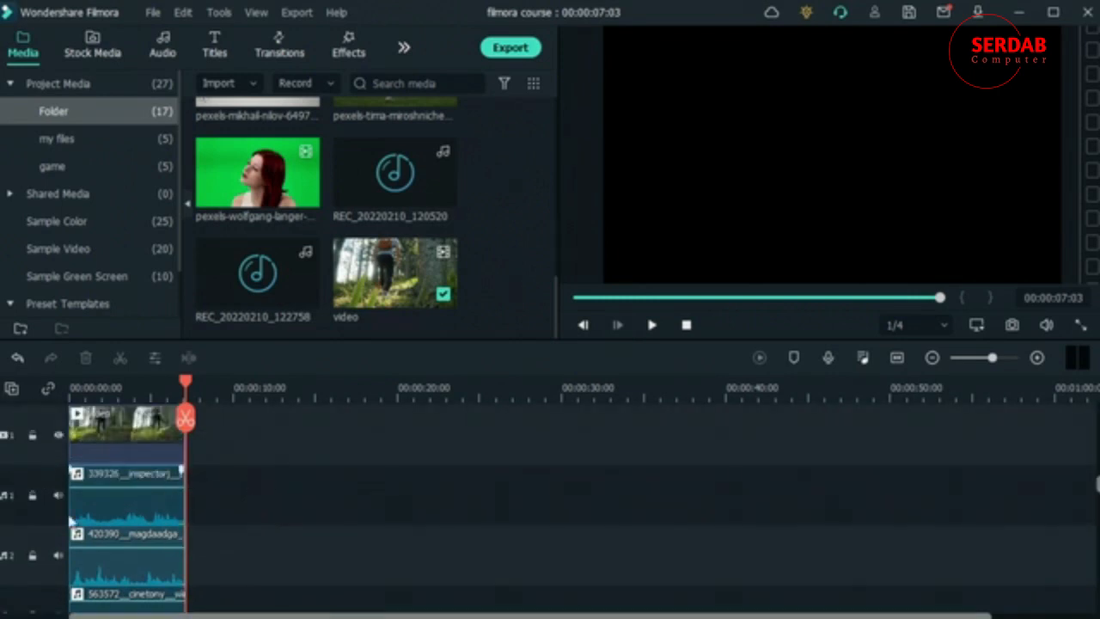
pyautogui.scroll(-3, 158, 576)
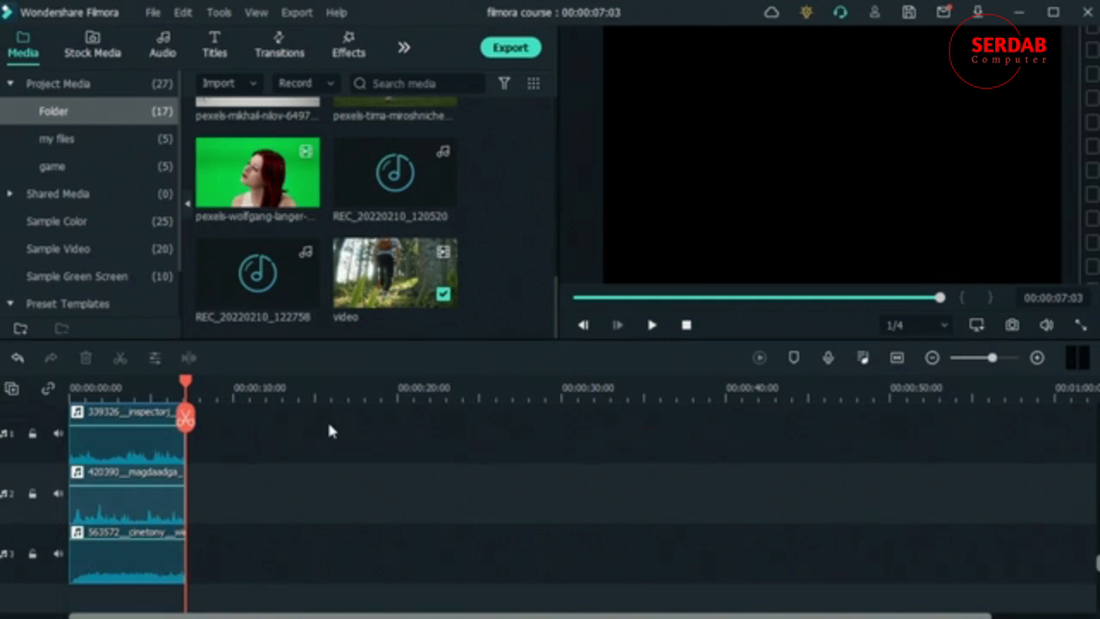
# Browse the built-in audio library's Environmental Sound category and open the Filmstock category.
pyautogui.click(164, 44)
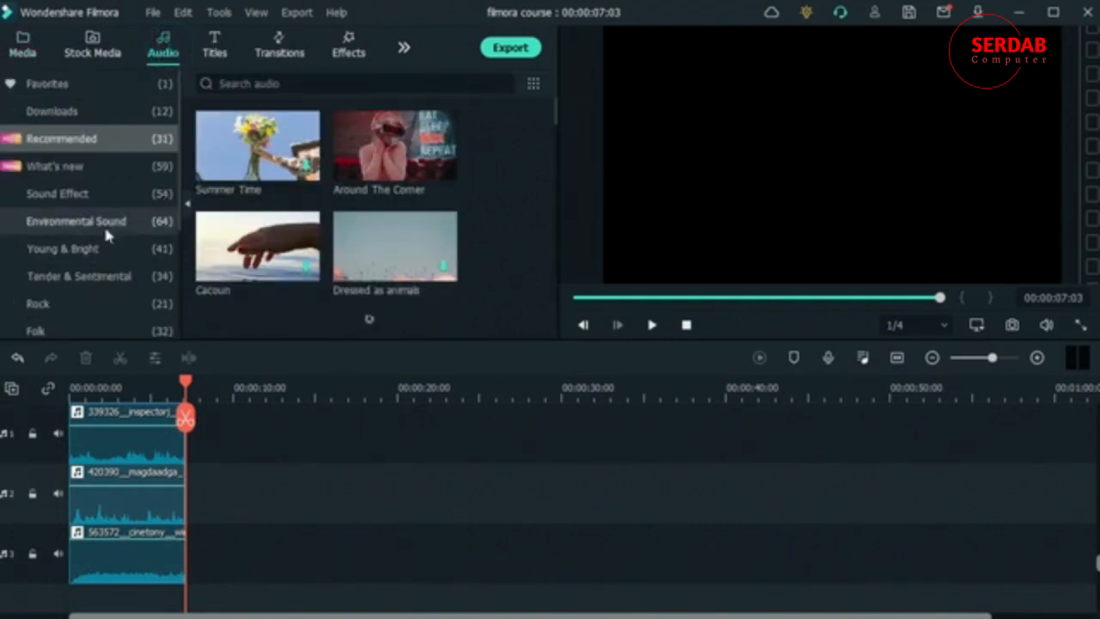
pyautogui.click(77, 225)
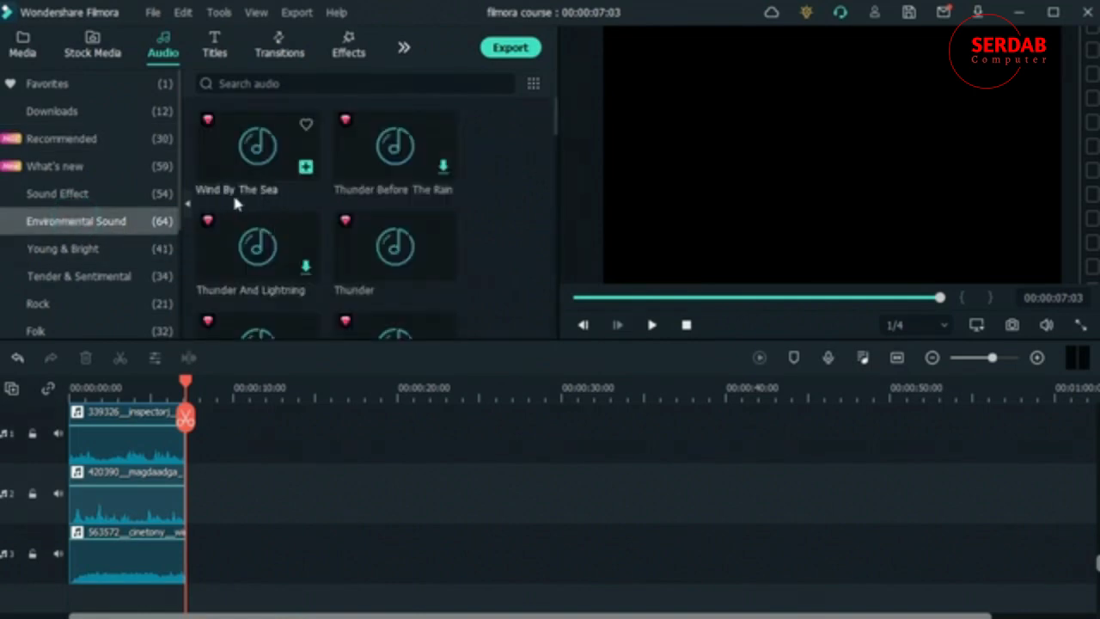
pyautogui.scroll(-10, 485, 207)
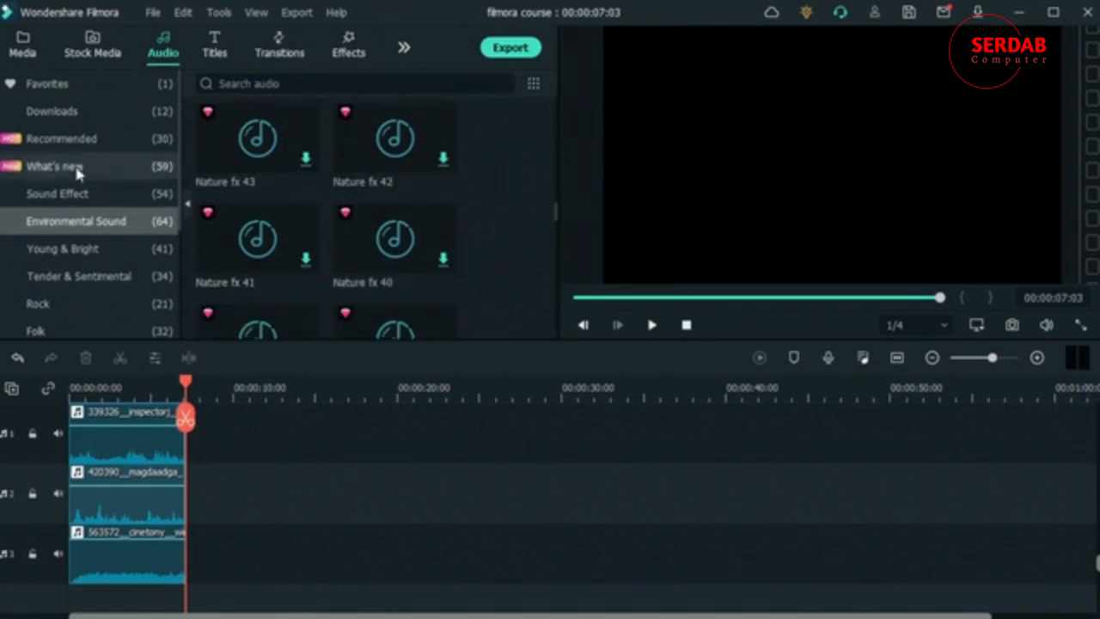
pyautogui.scroll(-3, 81, 172)
pyautogui.click(73, 308)
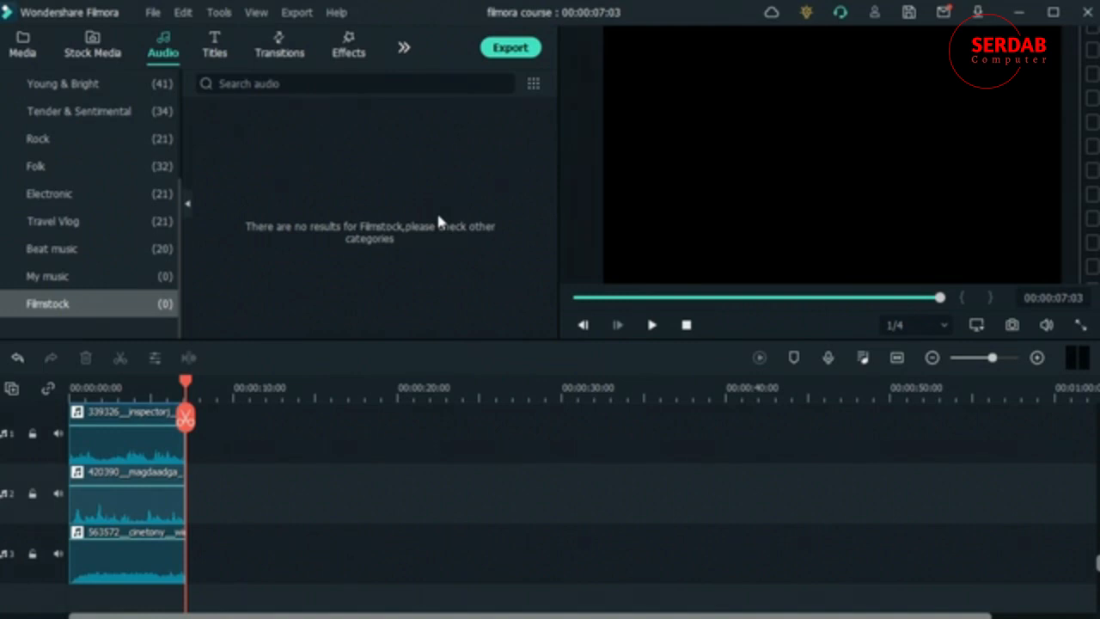
# Scrub through the forest video to about 00:00:05:08 and review its layered audio tracks.
pyautogui.scroll(2, 217, 472)
pyautogui.moveTo(184, 381); pyautogui.dragTo(105, 391)
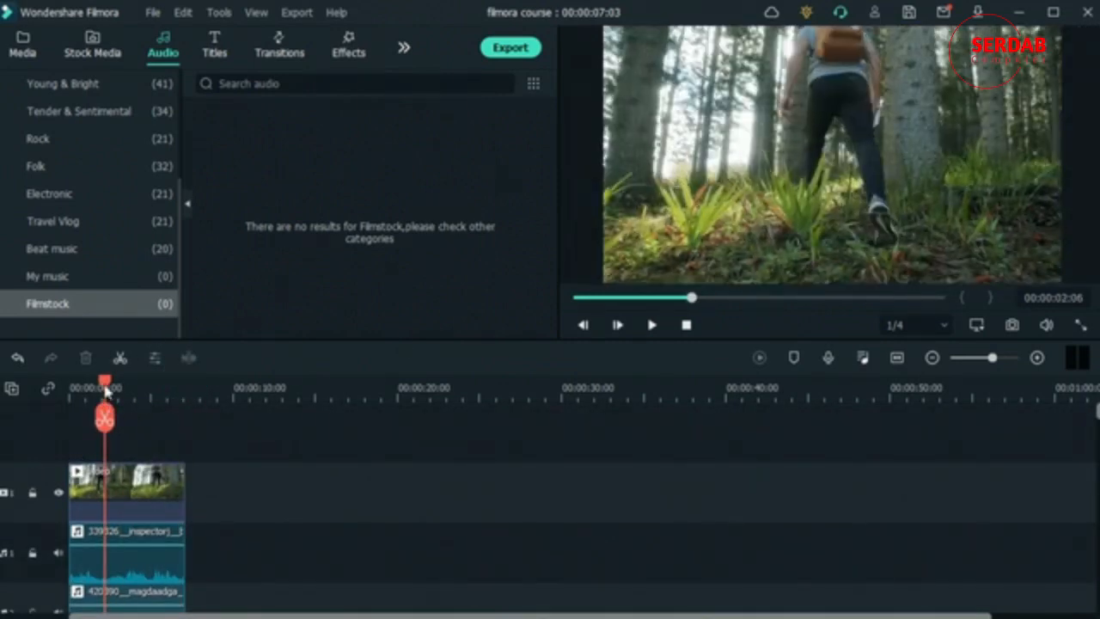
pyautogui.click(123, 386)
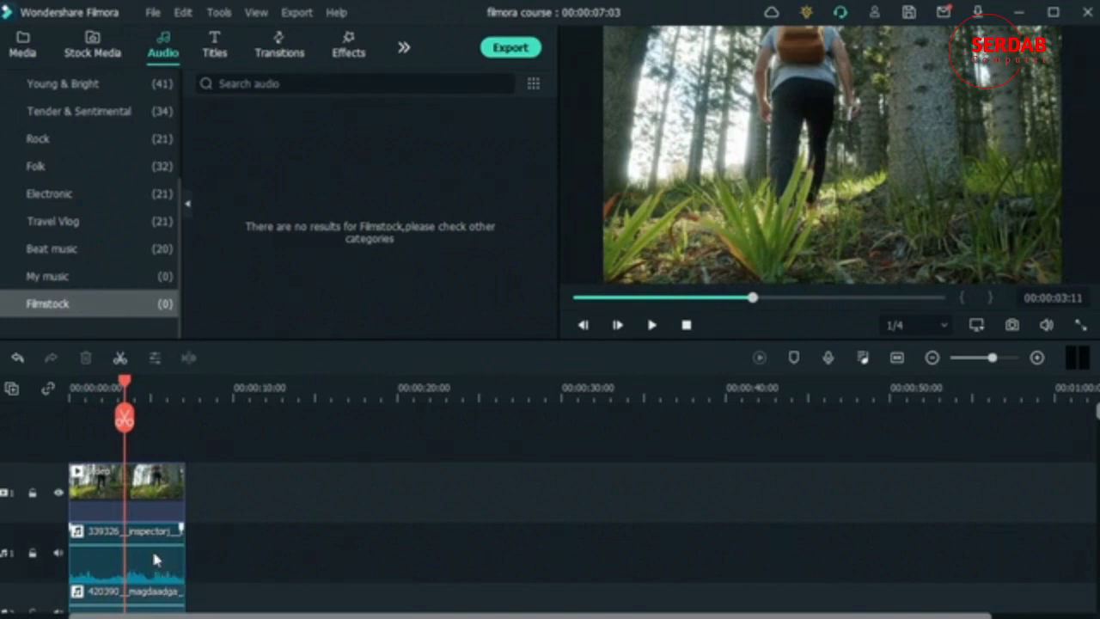
pyautogui.scroll(-1, 251, 446)
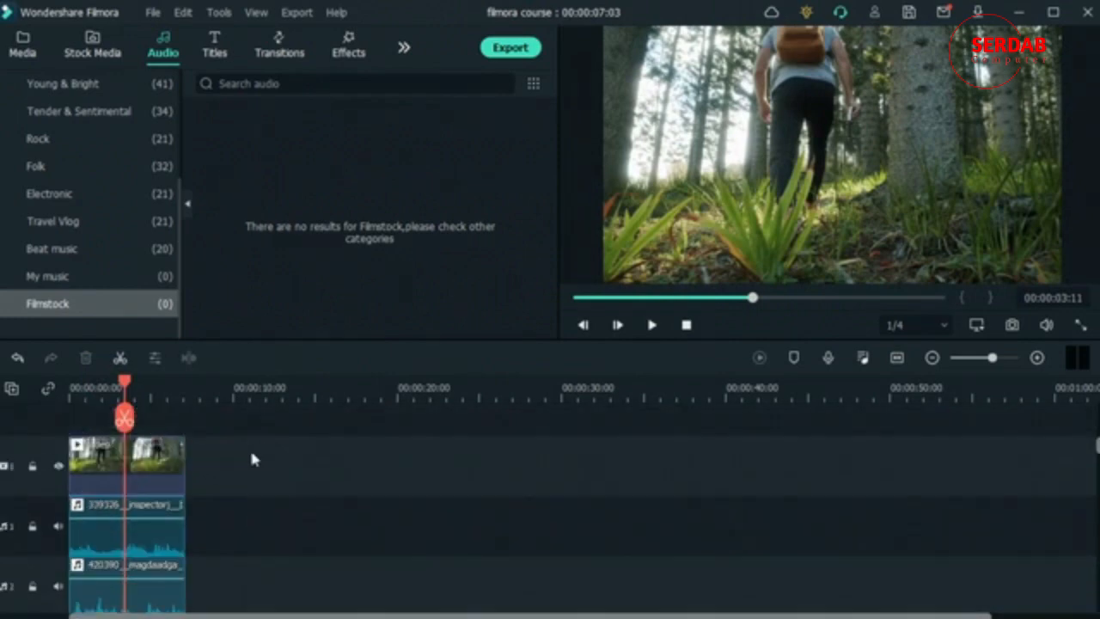
pyautogui.moveTo(124, 384); pyautogui.dragTo(161, 514)
pyautogui.scroll(-2, 258, 551)
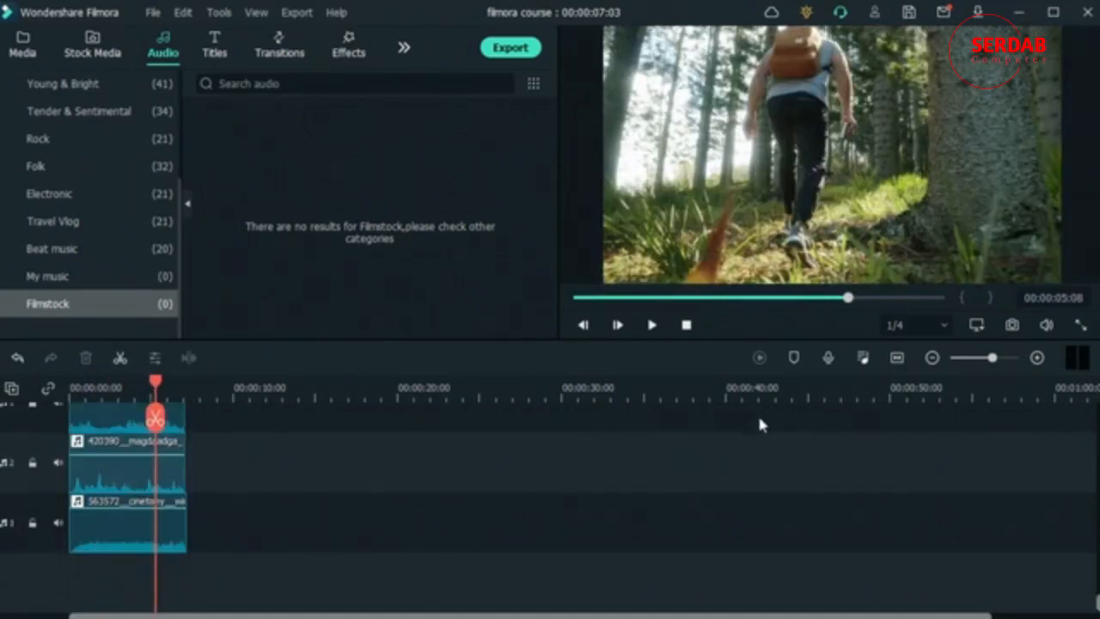